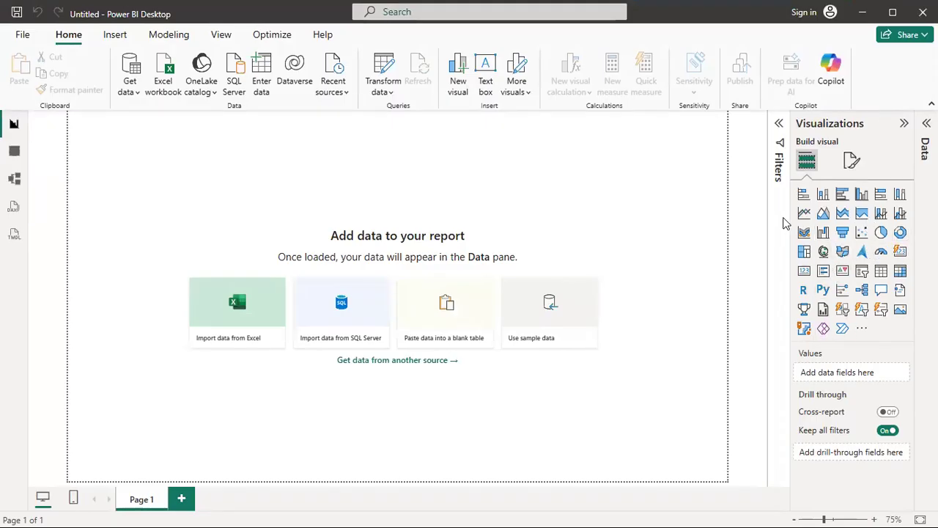
# Insert a stacked bar chart visual, widen it and place it near the centre of the report page
pyautogui.click(803, 196)
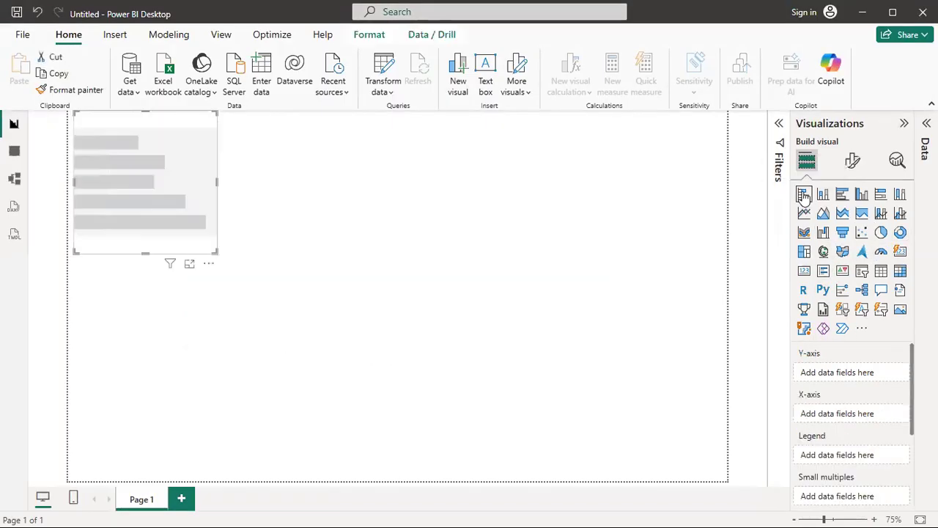
pyautogui.moveTo(222, 201); pyautogui.dragTo(438, 244)
pyautogui.moveTo(478, 195); pyautogui.dragTo(552, 205)
pyautogui.moveTo(439, 204); pyautogui.dragTo(453, 222)
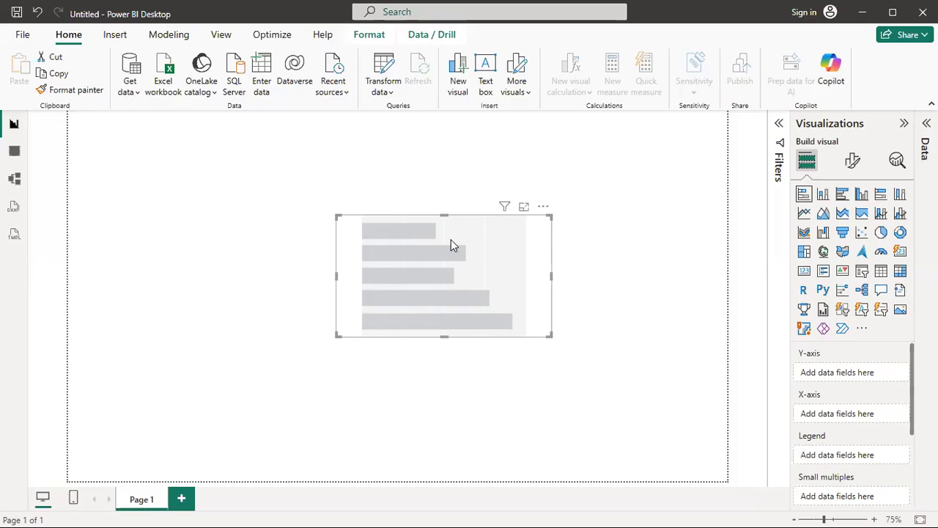
# Add a second visual as a stacked column chart beside the central one, and set the central visual to stacked bar chart
pyautogui.click(824, 194)
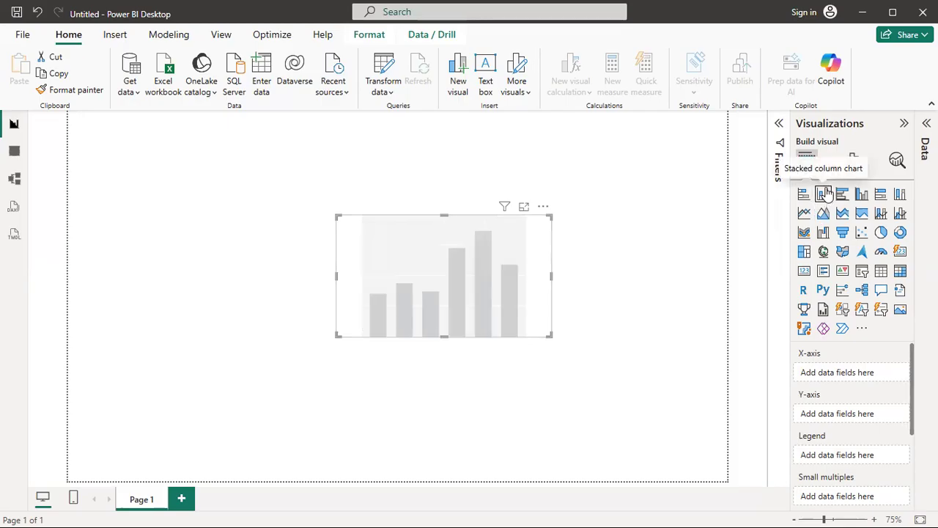
pyautogui.click(584, 278)
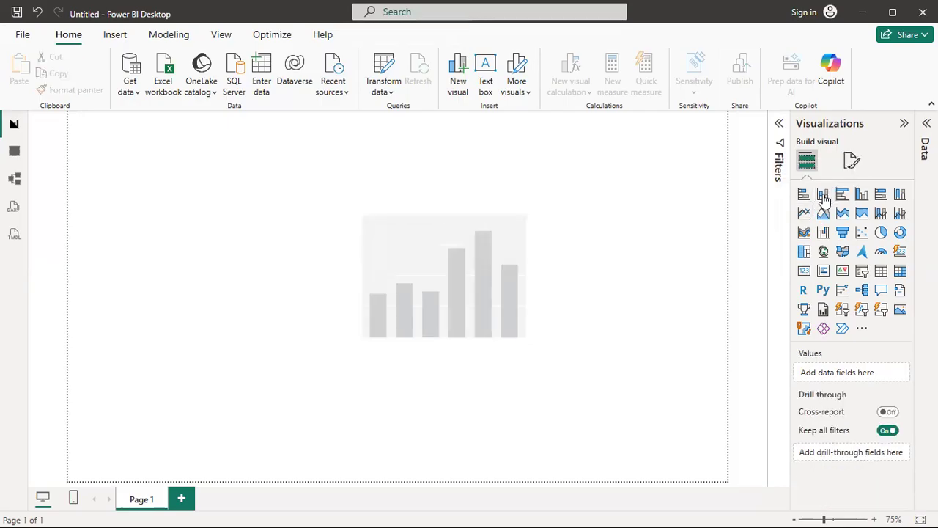
pyautogui.click(824, 195)
pyautogui.moveTo(209, 213); pyautogui.dragTo(215, 297)
pyautogui.click(491, 275)
pyautogui.click(803, 194)
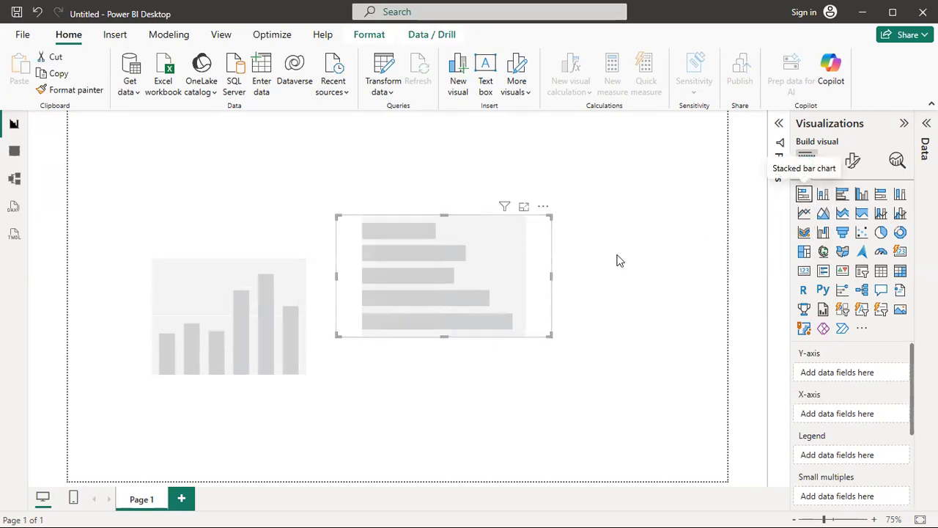
# Move the column chart toward the page's upper left and the bar chart to the lower right, making the bar chart taller
pyautogui.moveTo(439, 244); pyautogui.dragTo(434, 285)
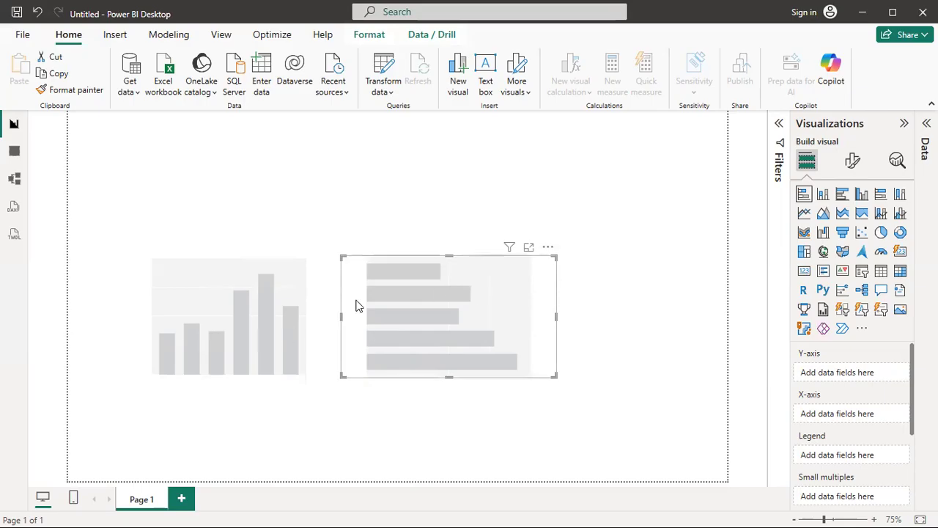
pyautogui.click(201, 256)
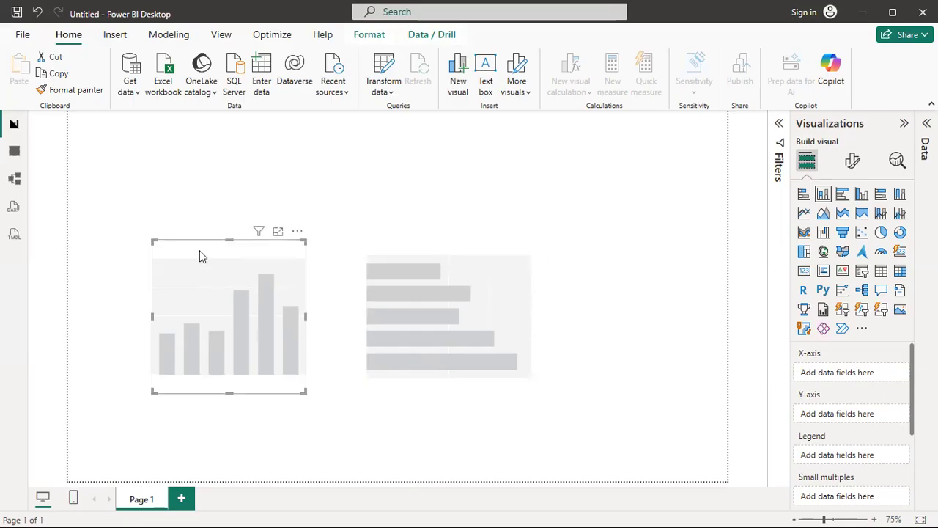
pyautogui.moveTo(197, 246); pyautogui.dragTo(176, 190)
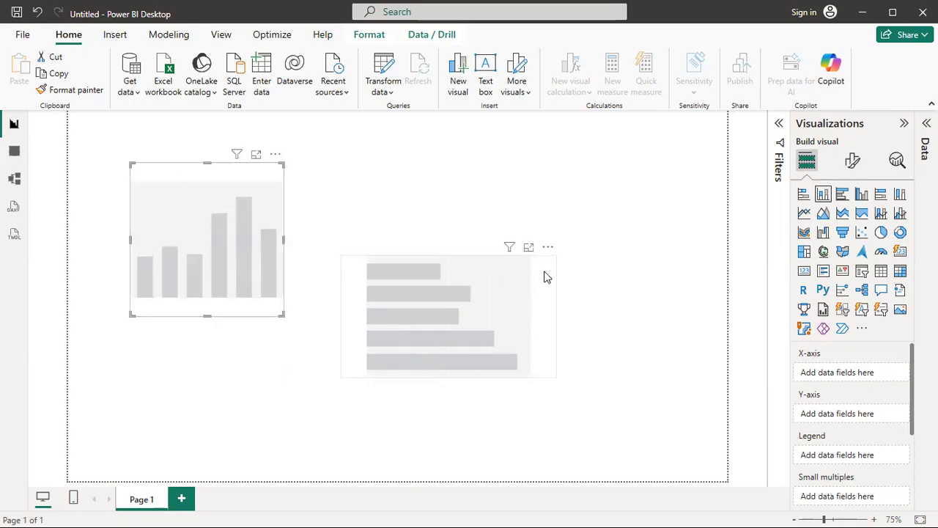
pyautogui.click(537, 279)
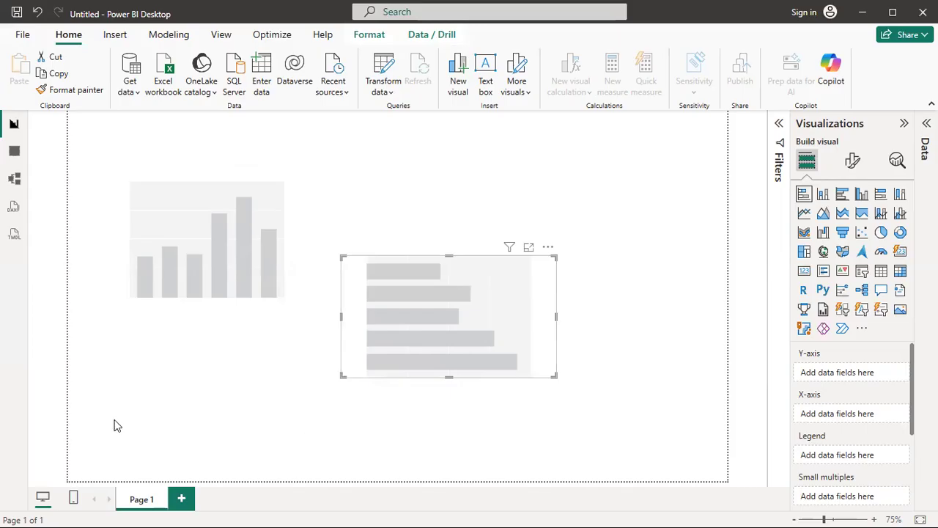
pyautogui.moveTo(449, 257); pyautogui.dragTo(653, 350)
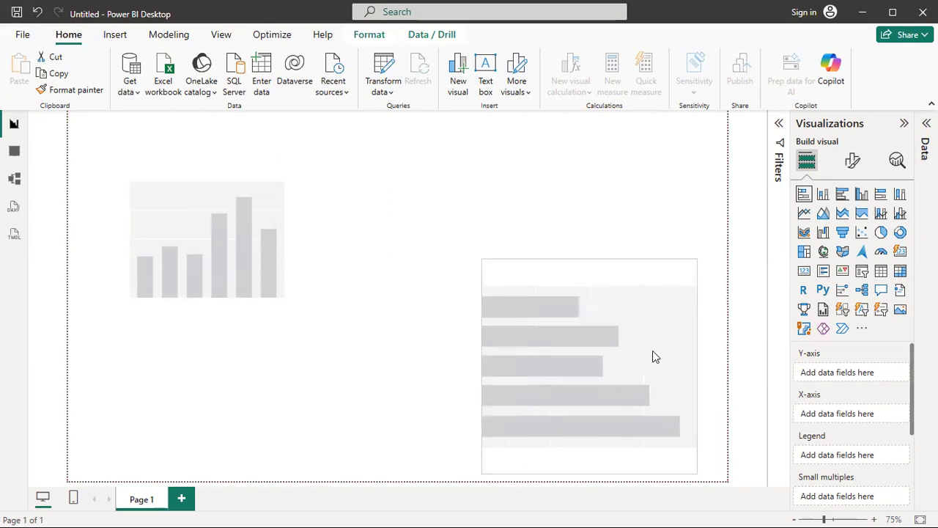
# Move the column chart to the page's left edge and reposition the bar chart next to it in the page centre
pyautogui.moveTo(180, 184); pyautogui.dragTo(157, 207)
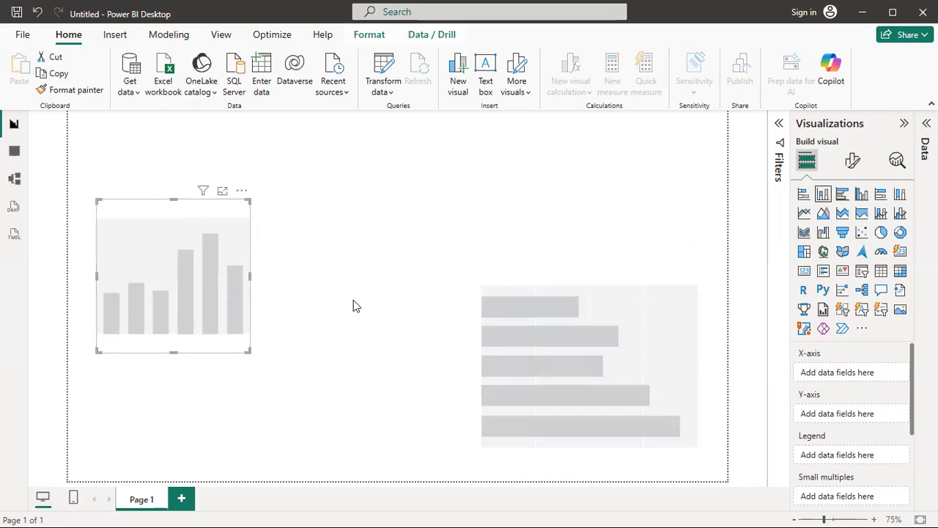
pyautogui.moveTo(655, 317); pyautogui.dragTo(591, 270)
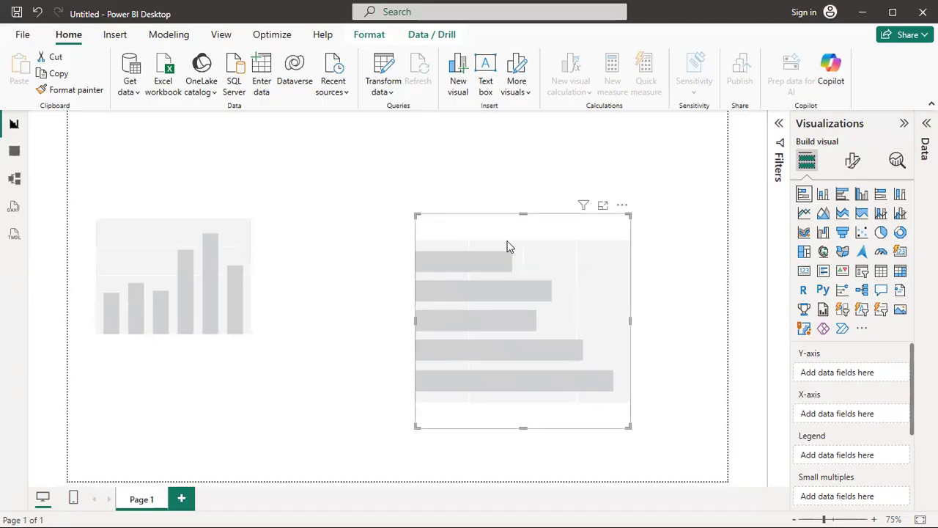
pyautogui.moveTo(584, 244); pyautogui.dragTo(609, 222)
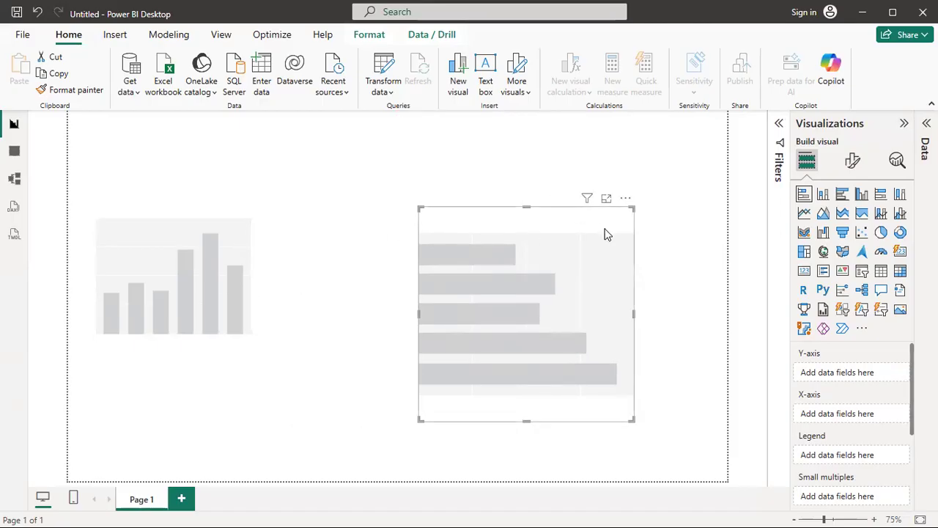
pyautogui.click(228, 222)
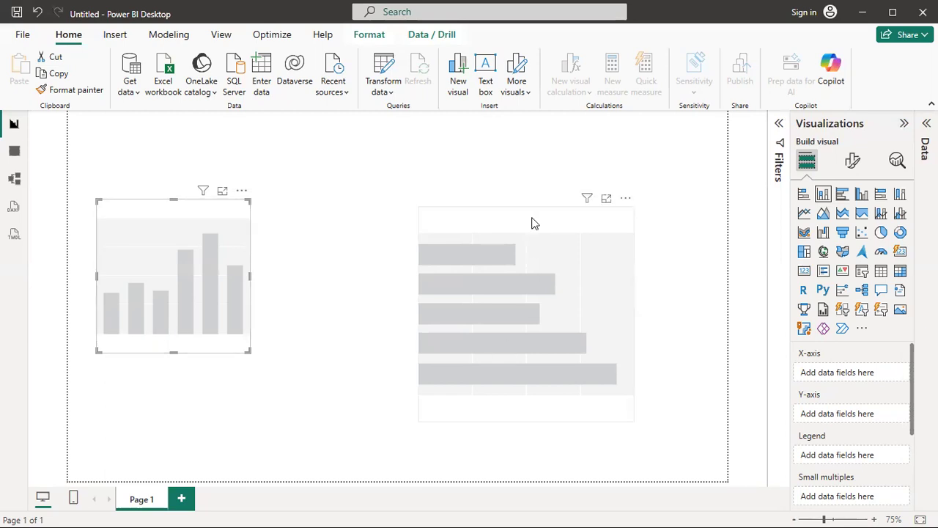
pyautogui.moveTo(532, 222); pyautogui.dragTo(446, 213)
pyautogui.moveTo(509, 217); pyautogui.dragTo(560, 217)
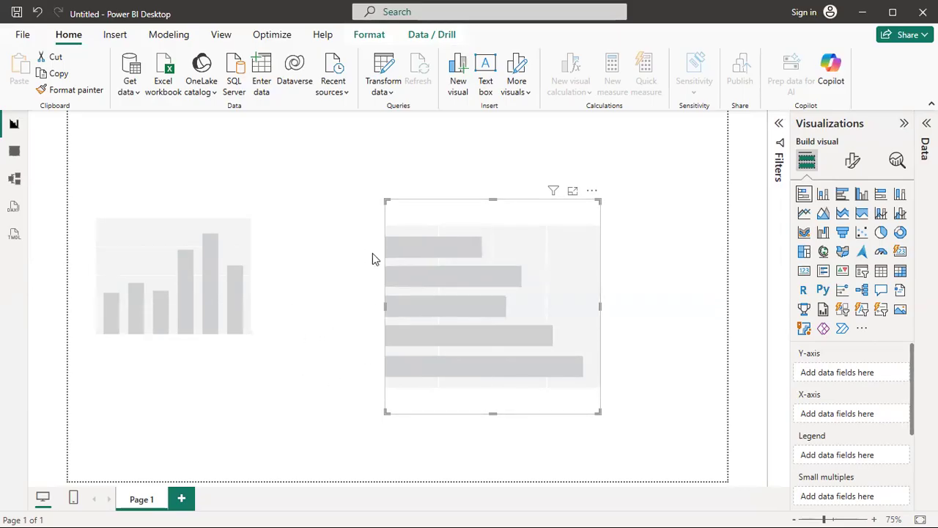
pyautogui.moveTo(549, 243); pyautogui.dragTo(453, 235)
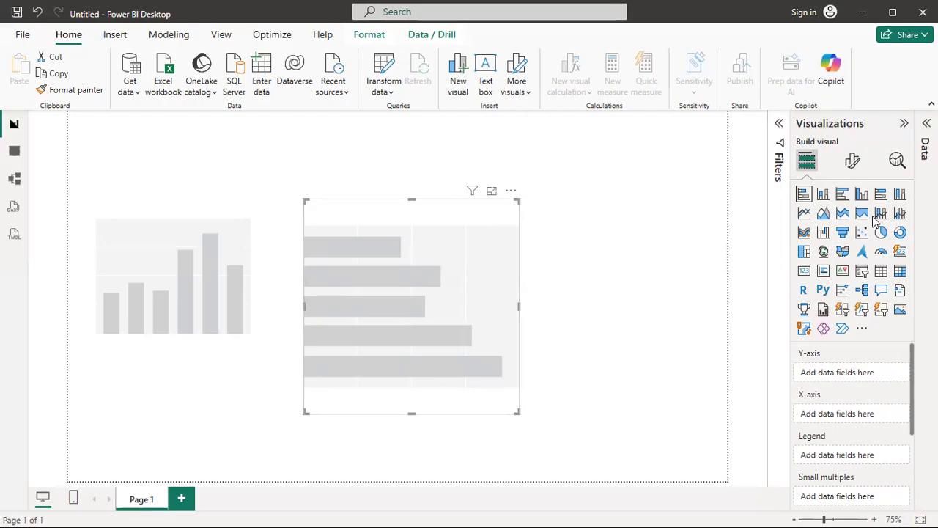
# Delete the stacked column chart from the report page
pyautogui.click(200, 235)
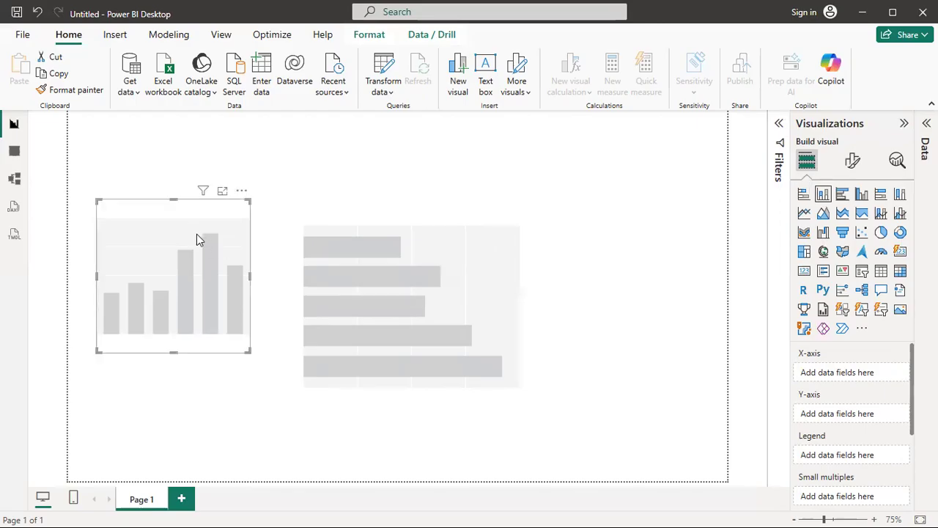
pyautogui.press('Delete')
# Convert the remaining stacked bar chart to a clustered bar chart and enlarge it slightly
pyautogui.click(452, 236)
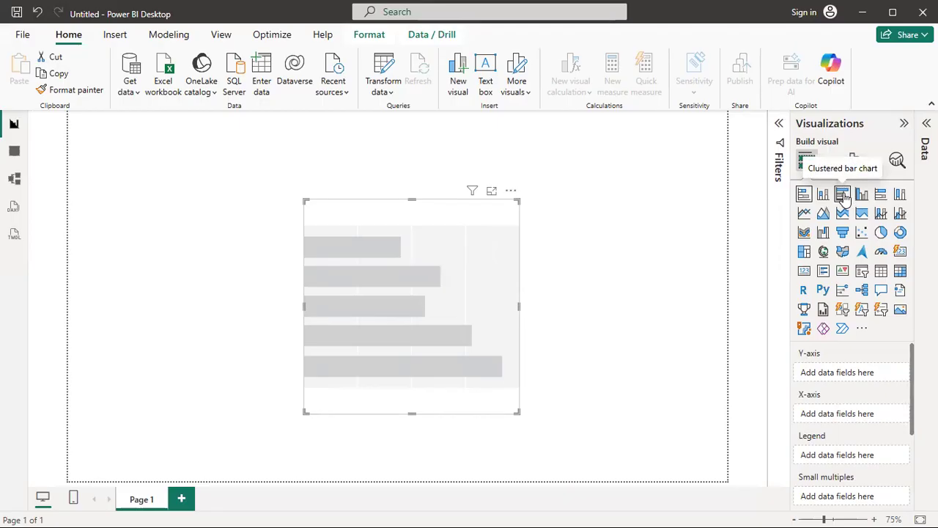
pyautogui.click(842, 195)
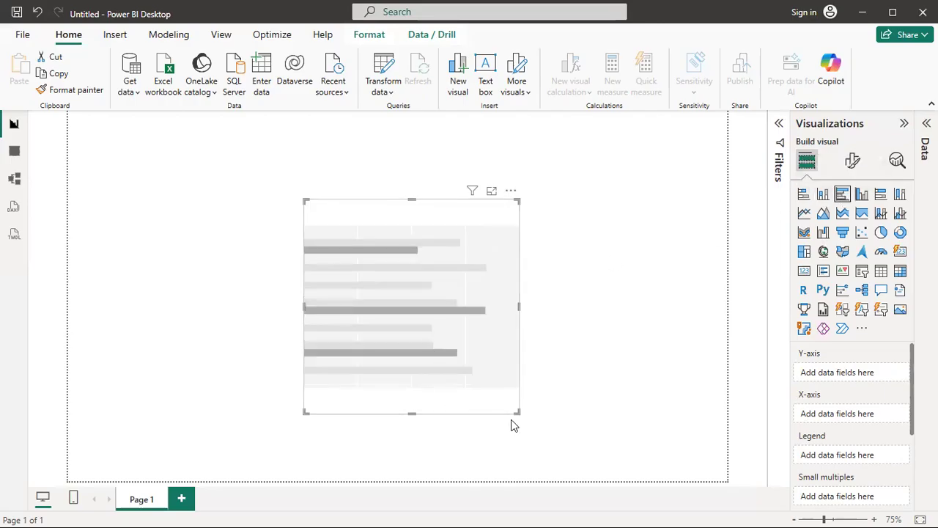
pyautogui.moveTo(516, 408); pyautogui.dragTo(548, 432)
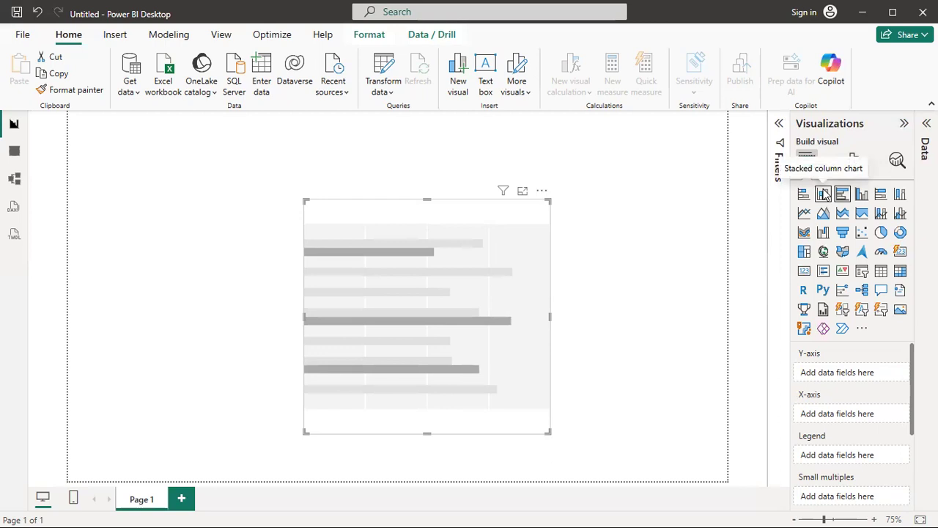
# Show the visual as stacked column, clustered column and clustered bar chart in turn, moving it slightly up the page
pyautogui.click(824, 194)
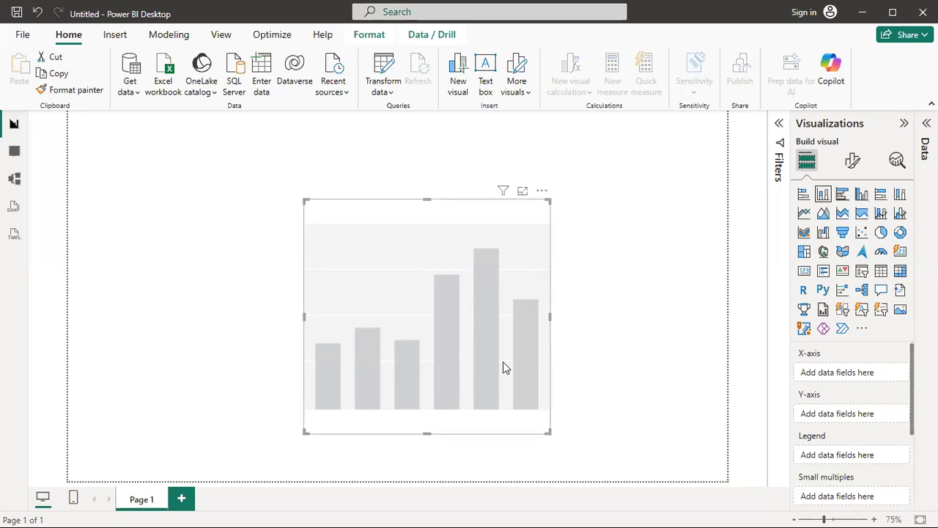
pyautogui.moveTo(408, 216); pyautogui.dragTo(405, 199)
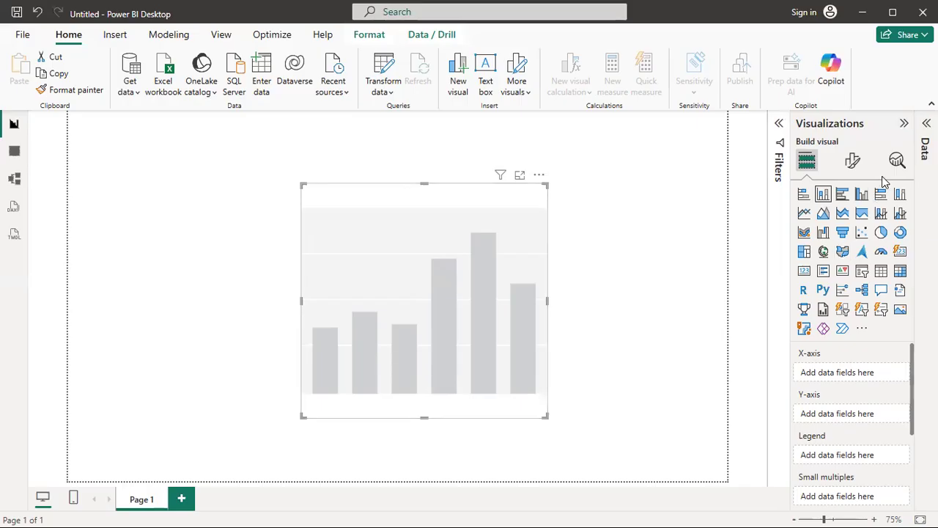
pyautogui.click(862, 193)
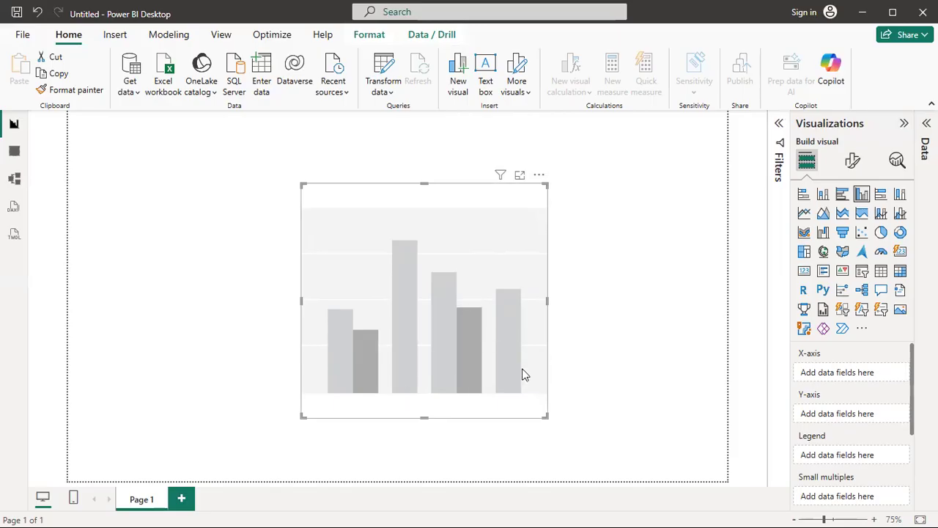
pyautogui.click(842, 193)
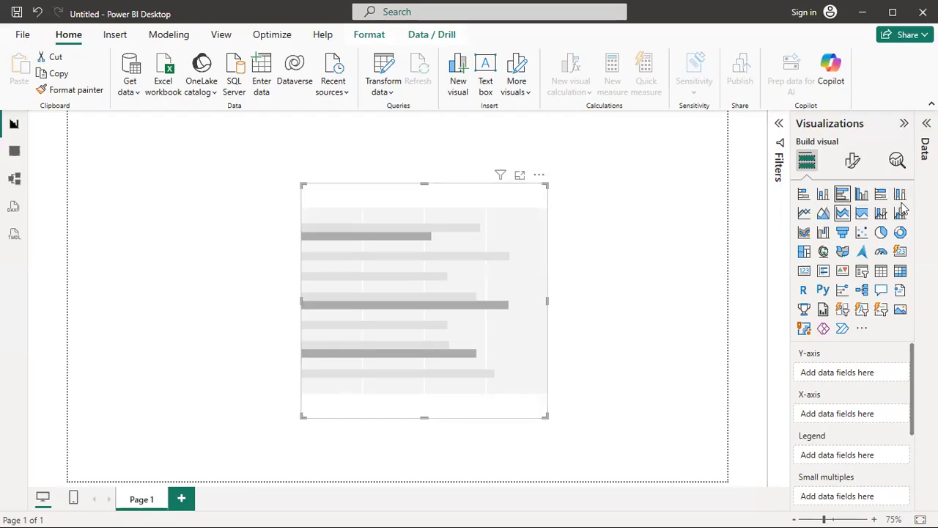
# Change the visual to a line chart, reduce its height slightly and compare it with the area chart type
pyautogui.click(804, 214)
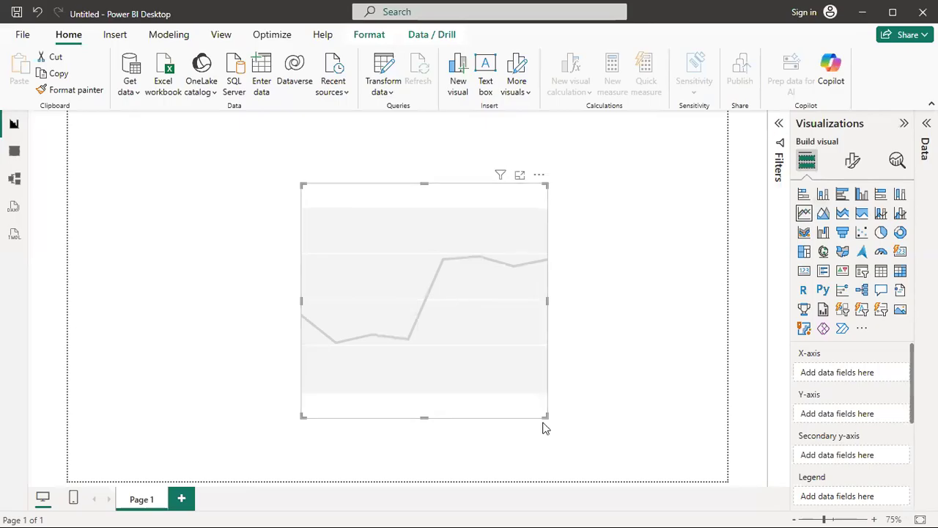
pyautogui.moveTo(544, 415); pyautogui.dragTo(549, 396)
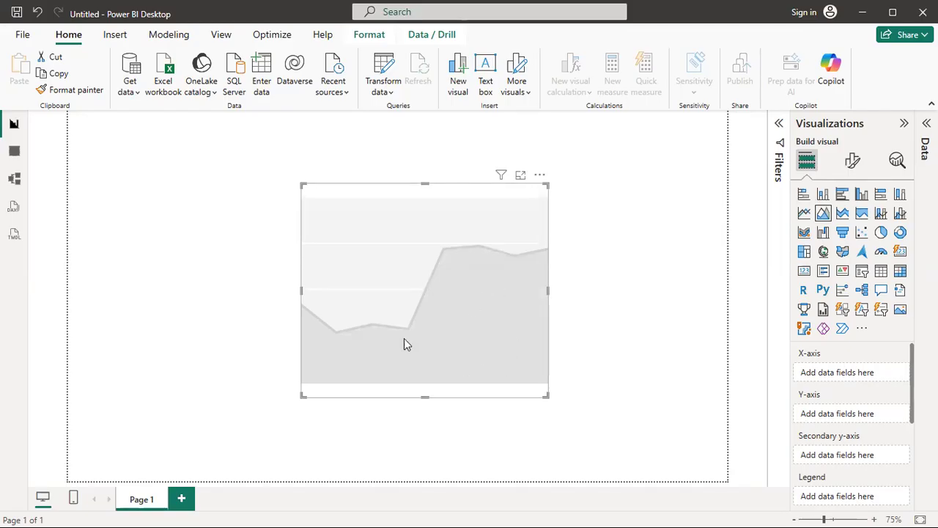
pyautogui.click(804, 214)
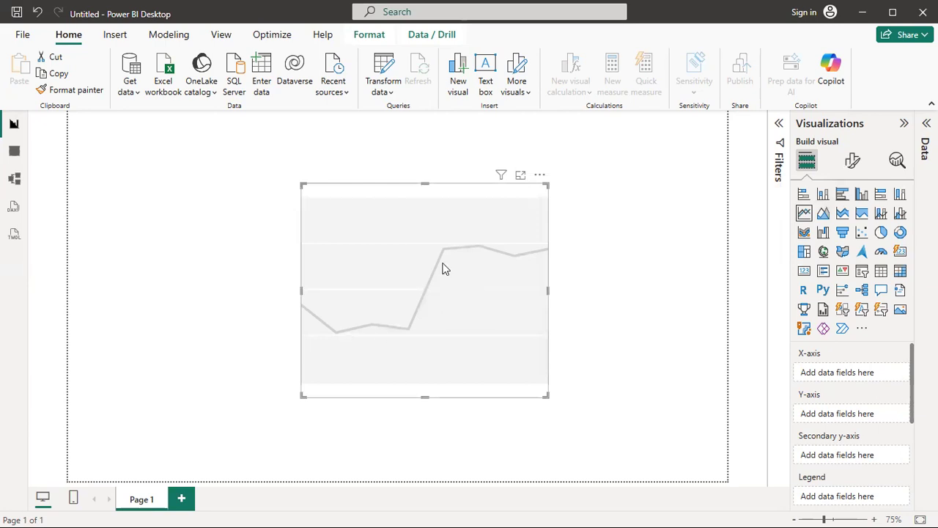
pyautogui.click(823, 214)
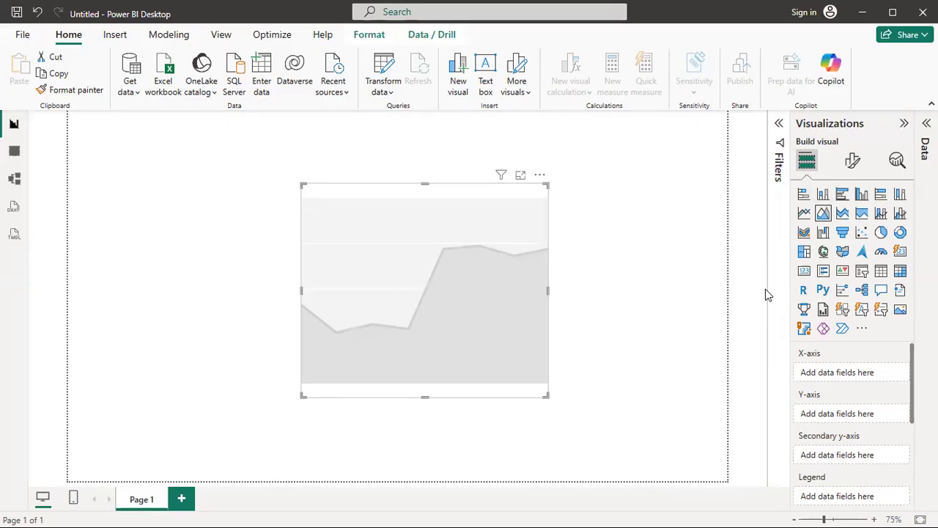
# Compare the stacked area, clustered bar and 100% stacked area chart types on the same visual
pyautogui.click(842, 213)
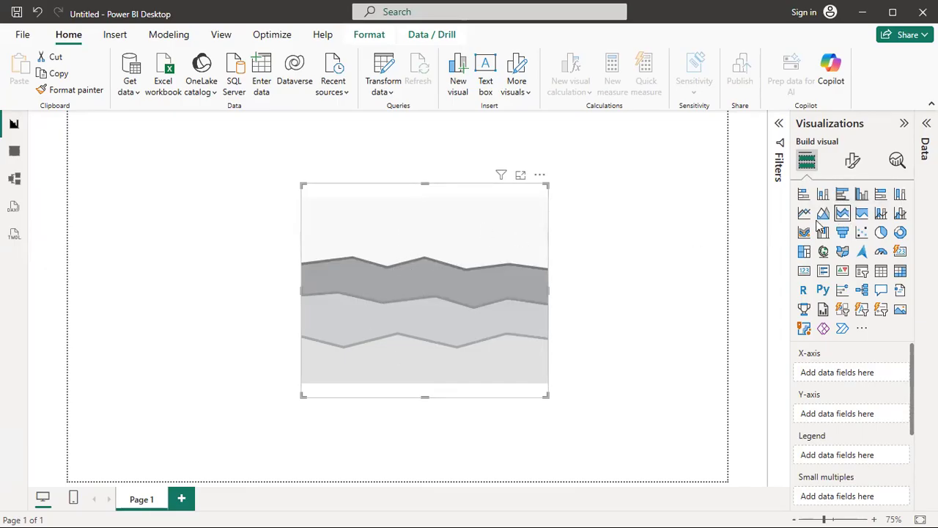
pyautogui.click(842, 193)
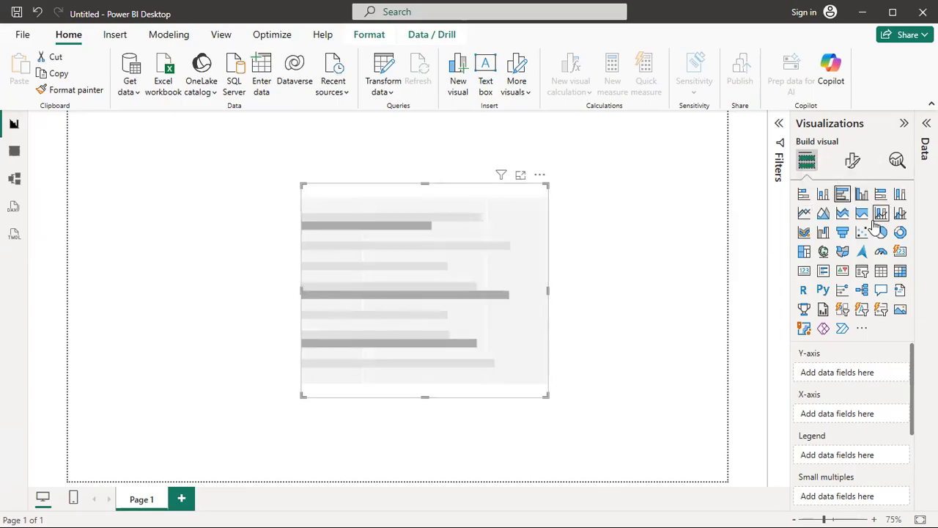
pyautogui.click(842, 214)
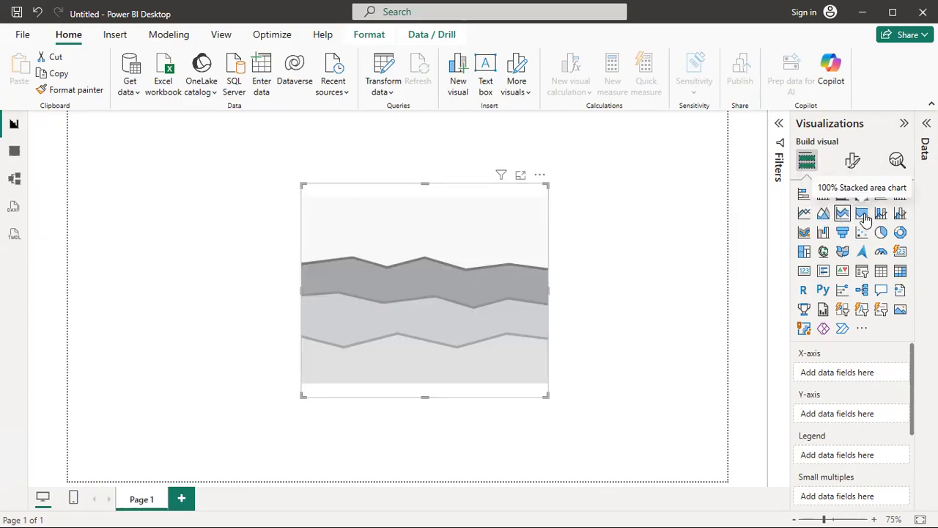
pyautogui.click(864, 218)
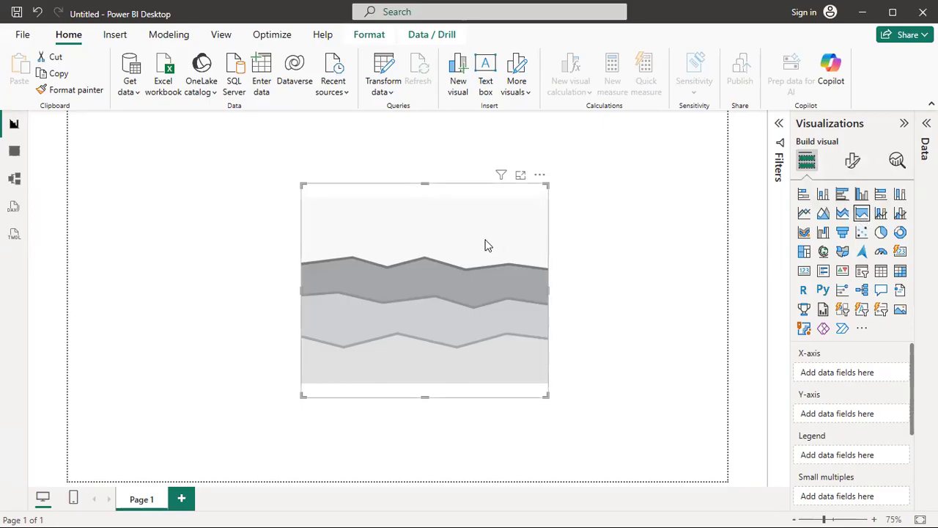
# Preview the visual as a line and stacked column chart and as a stacked column chart, and set it to line chart
pyautogui.click(881, 213)
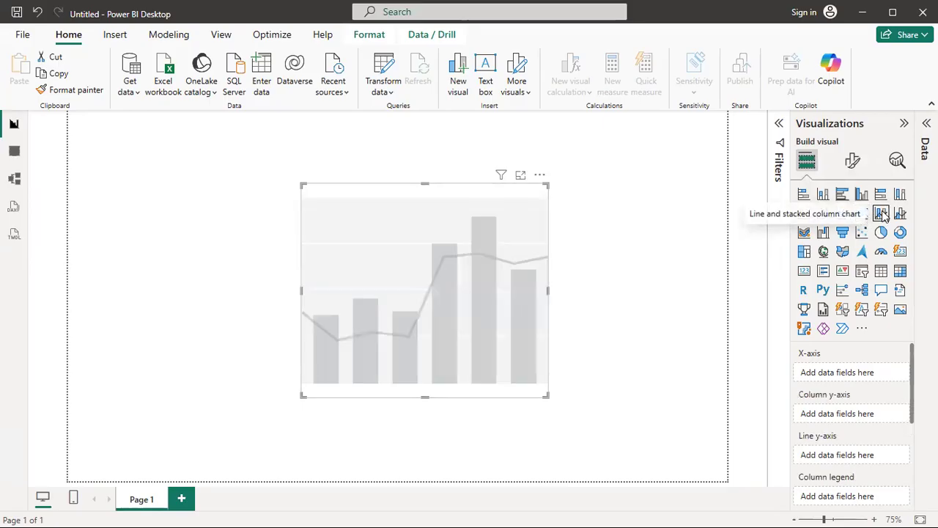
pyautogui.click(823, 195)
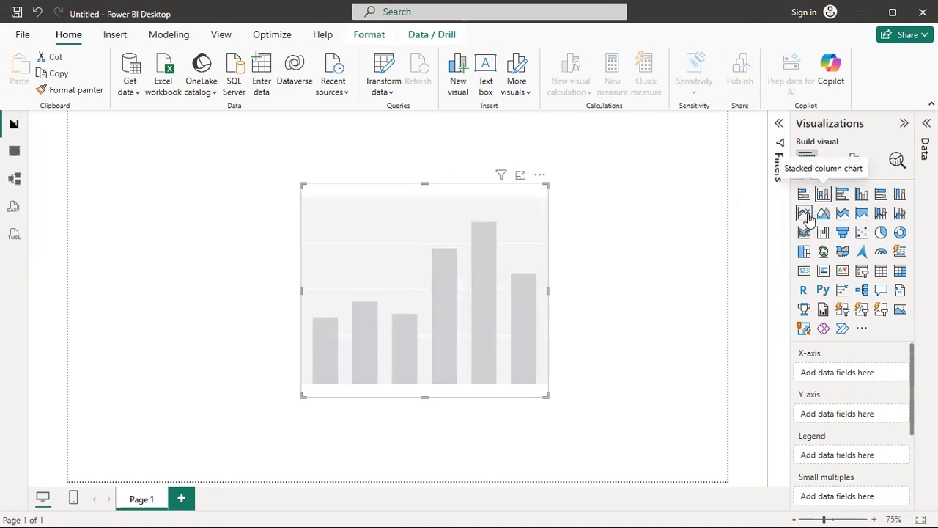
pyautogui.click(804, 213)
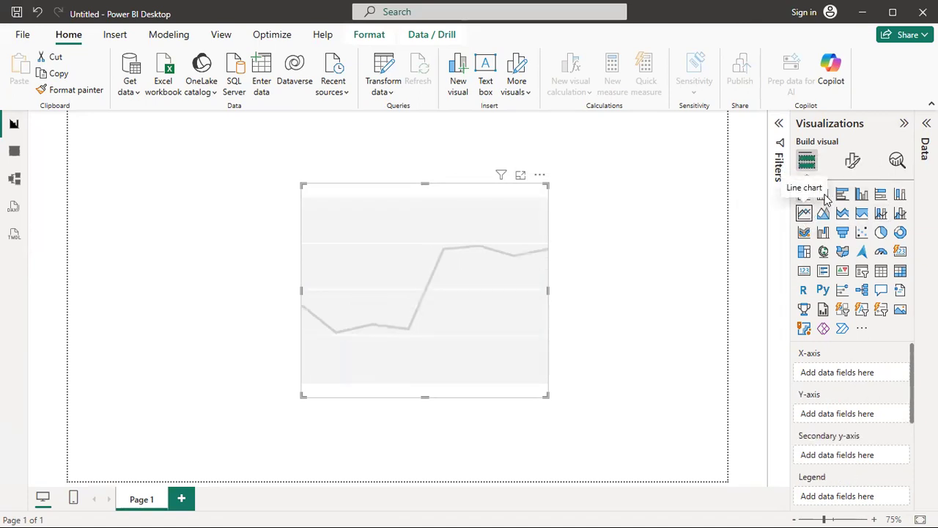
# Compare the visual as a stacked column chart and a line chart, and combine both as a line and stacked column chart
pyautogui.click(822, 194)
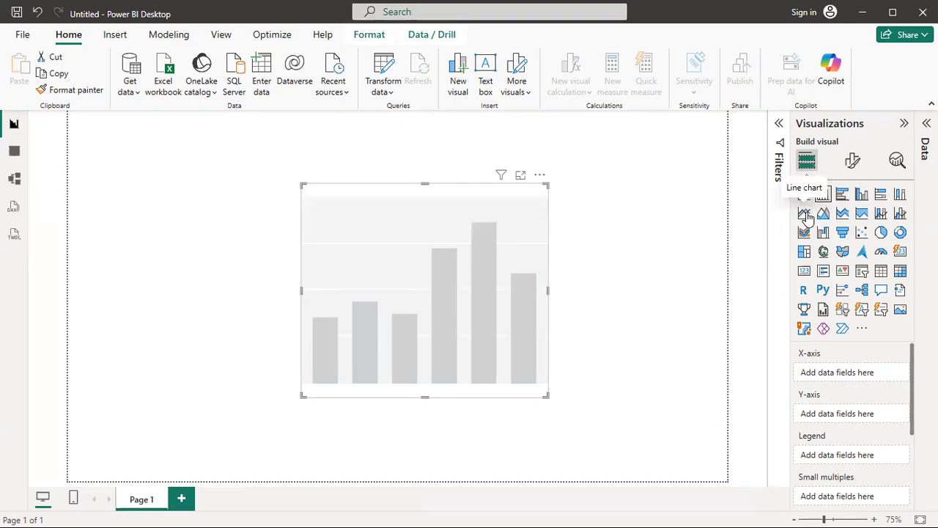
pyautogui.click(804, 214)
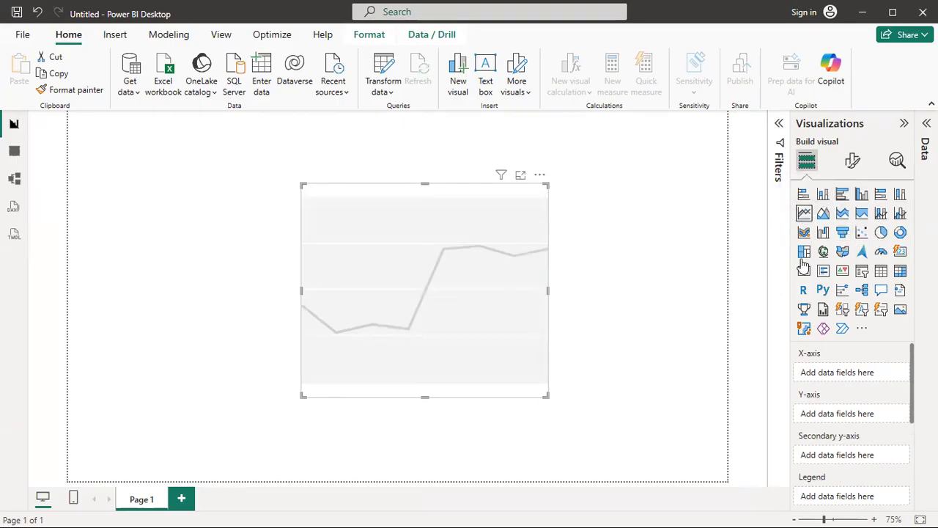
pyautogui.click(882, 212)
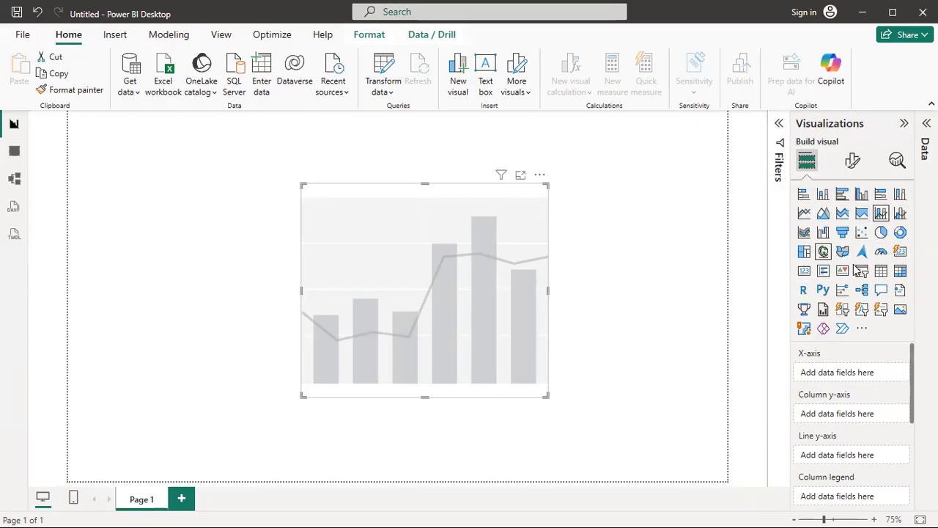
# Show the same visual as a ribbon, waterfall, funnel and scatter chart in turn
pyautogui.click(804, 233)
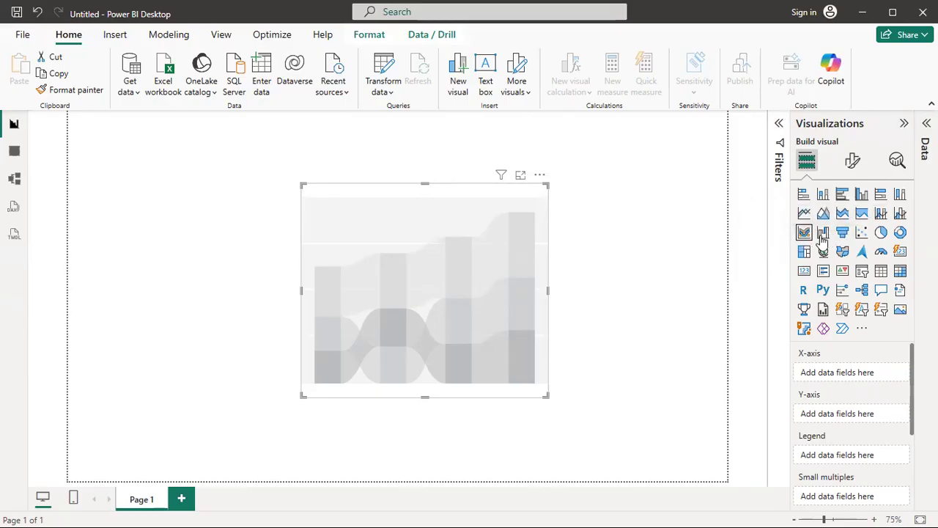
pyautogui.click(822, 232)
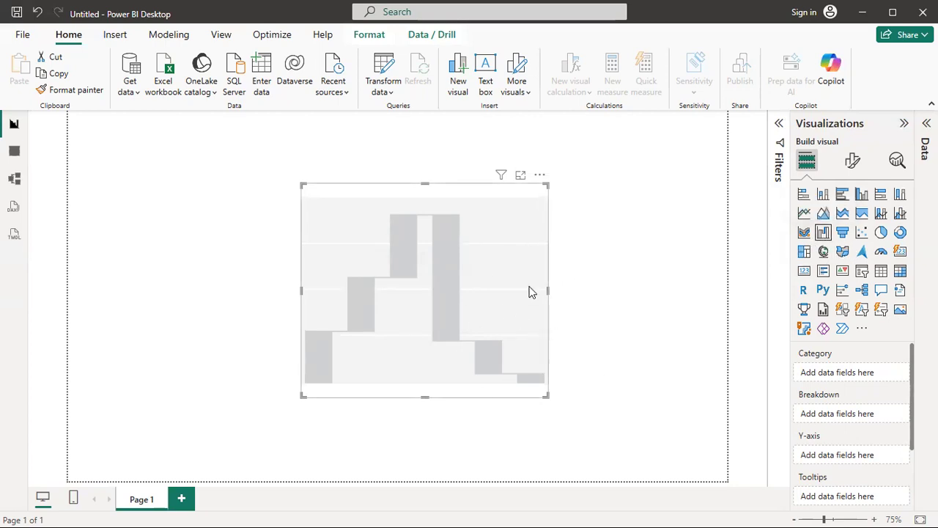
pyautogui.click(844, 233)
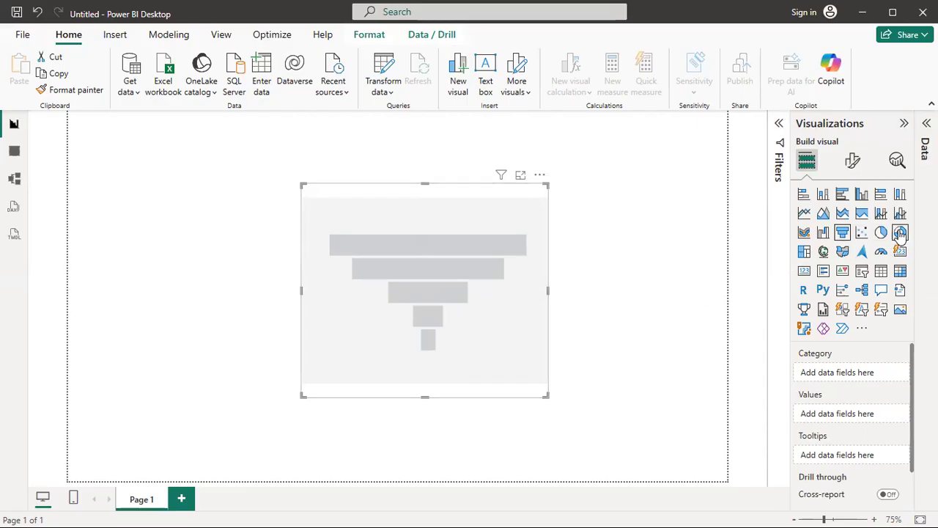
pyautogui.click(862, 232)
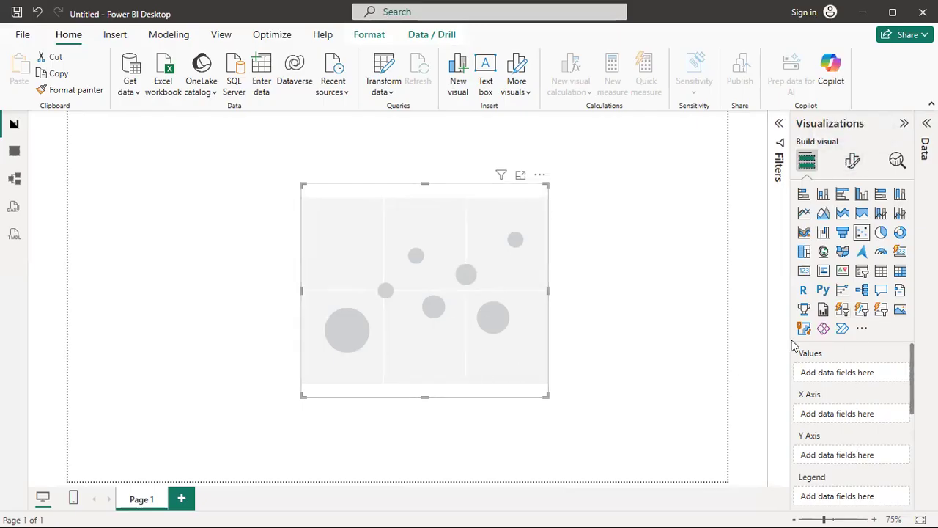
# Change the visual to a pie chart, enlarge it slightly and shift it toward the upper left of the page
pyautogui.click(883, 232)
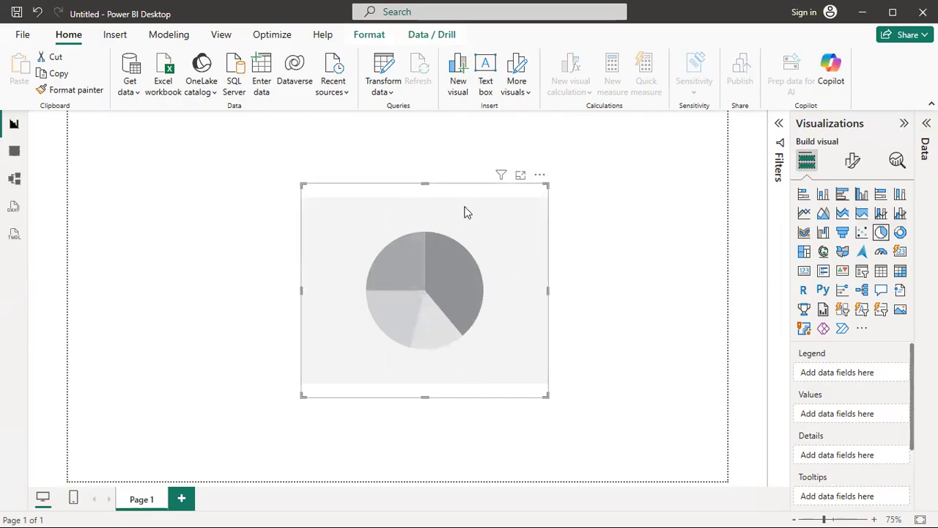
pyautogui.moveTo(547, 185); pyautogui.dragTo(579, 195)
pyautogui.moveTo(532, 216); pyautogui.dragTo(497, 204)
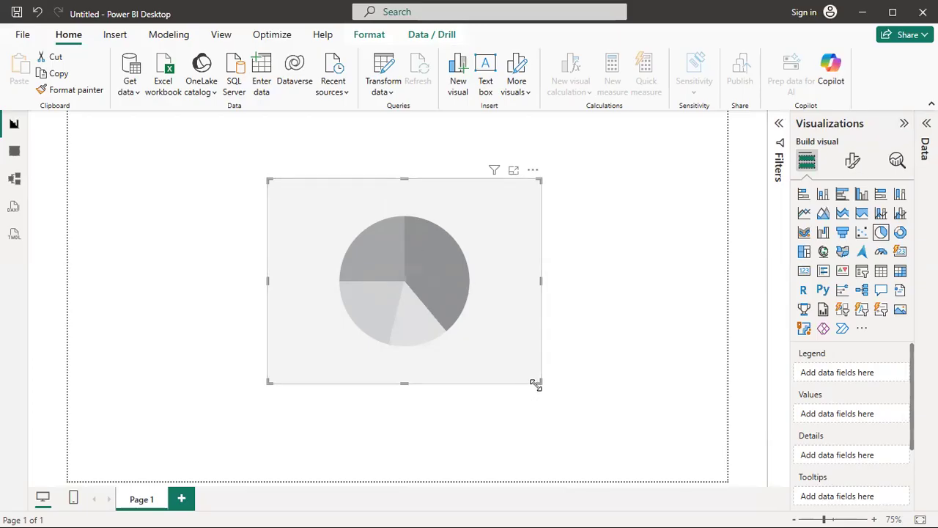
pyautogui.moveTo(538, 382)
pyautogui.mouseDown()
pyautogui.moveTo(528, 388)
pyautogui.moveTo(438, 350)
pyautogui.moveTo(500, 393)
pyautogui.moveTo(548, 390)
pyautogui.mouseUp()
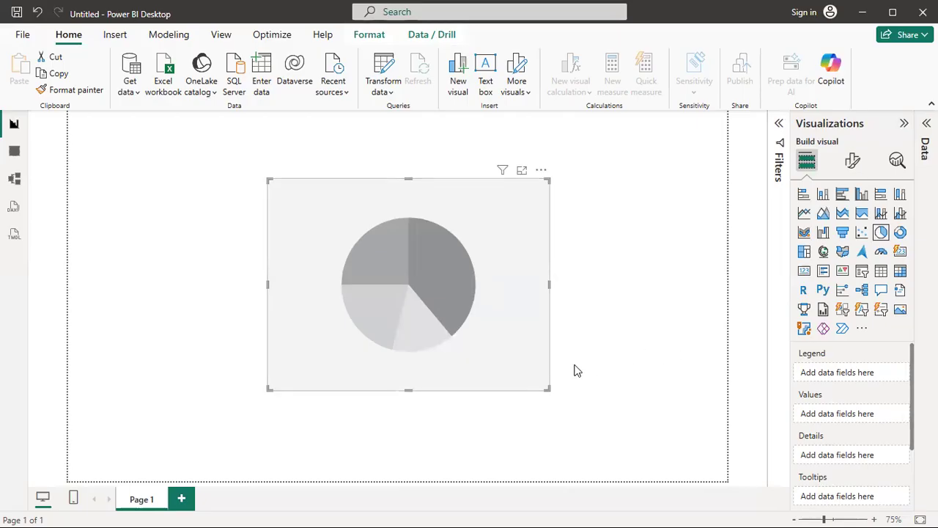
# Switch to the Power Bi.pptx presentation in PowerPoint and show slide 13 with the pre-camp and post-camp pie charts
pyautogui.press('super+Tab')
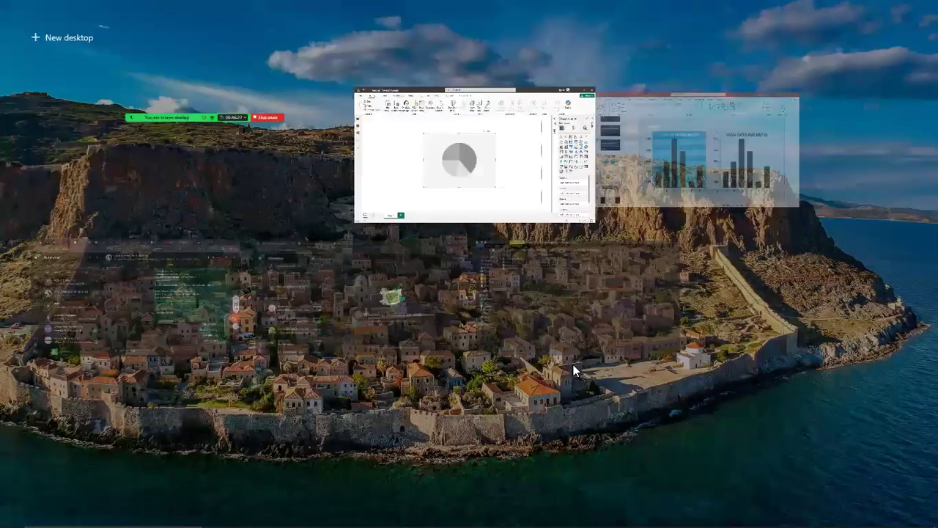
pyautogui.click(685, 154)
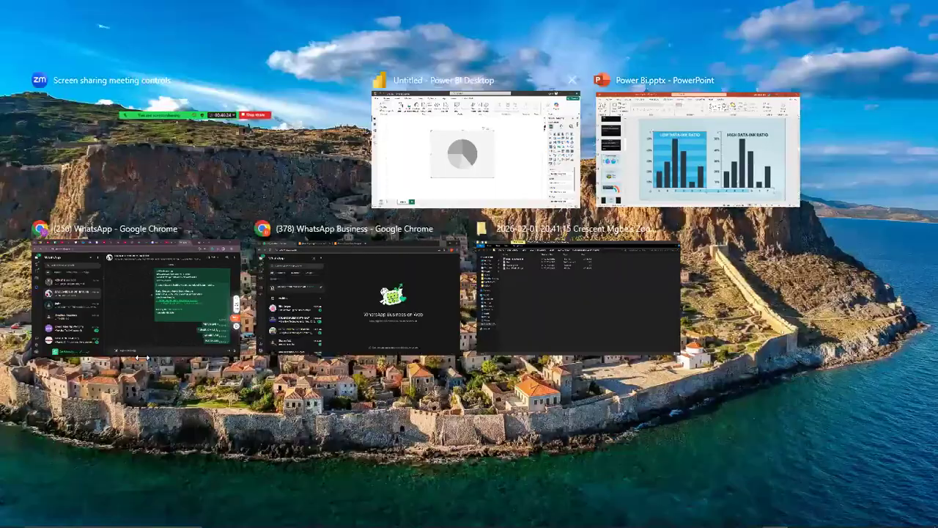
pyautogui.click(692, 146)
pyautogui.click(84, 322)
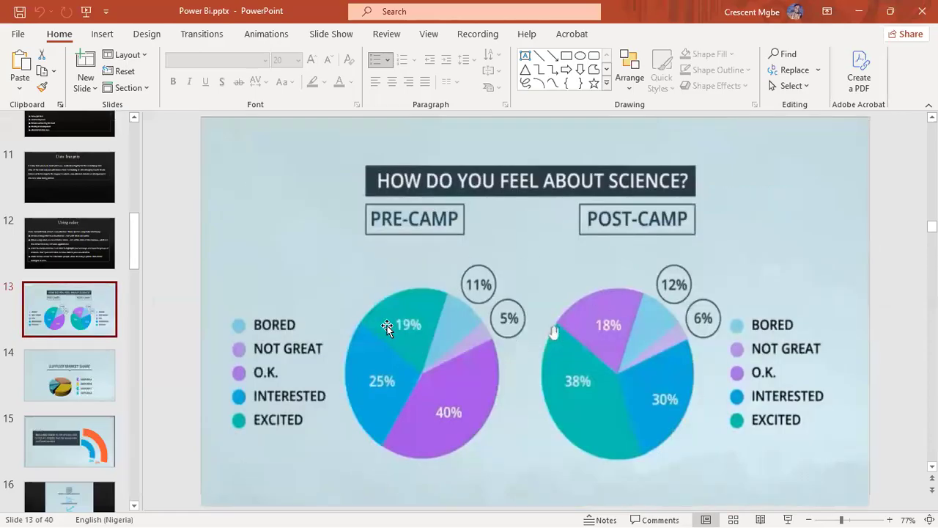
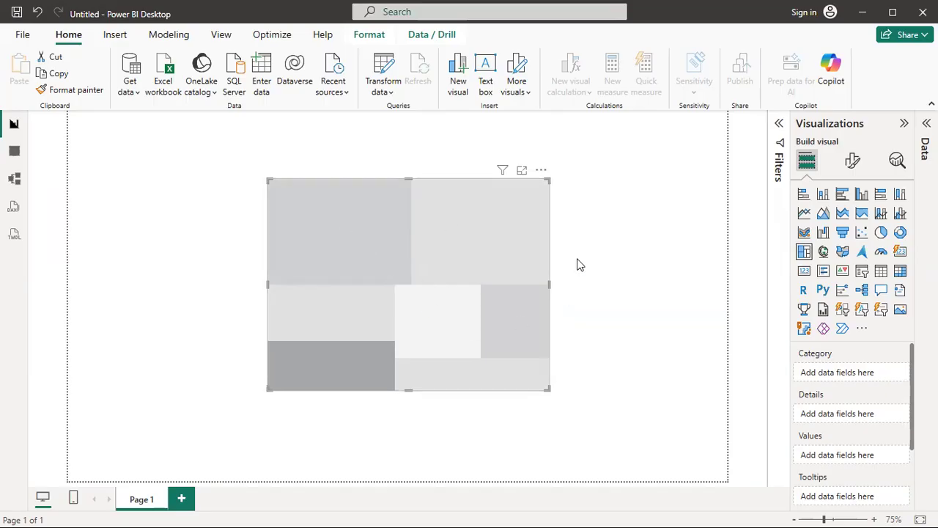
# Show the treemap visual as a map and as a filled map
pyautogui.click(822, 251)
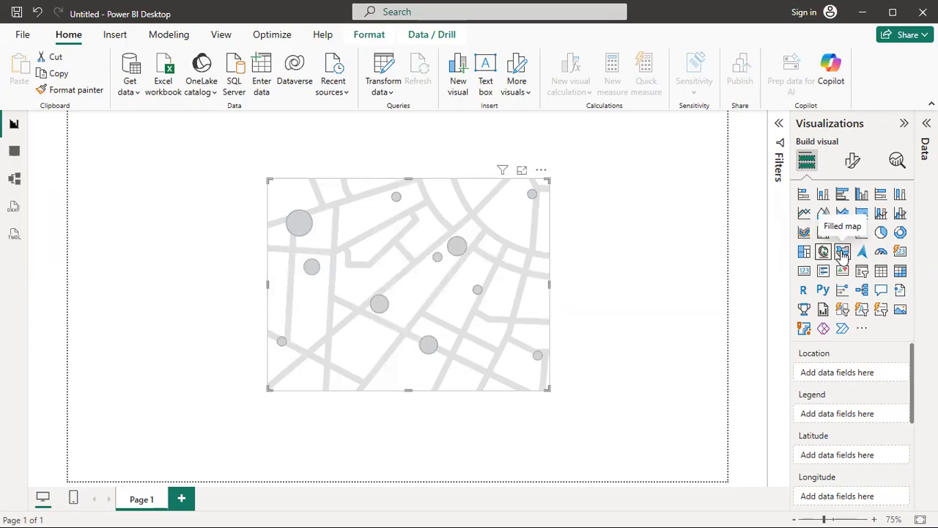
pyautogui.click(842, 252)
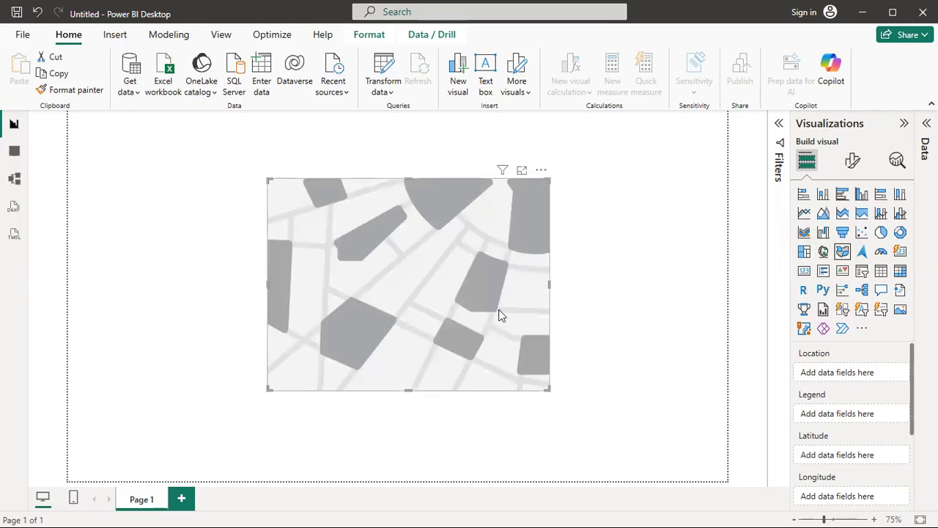
# Change the visual to a card, move it to the page's upper-left corner and shrink it to a small rectangle
pyautogui.click(899, 252)
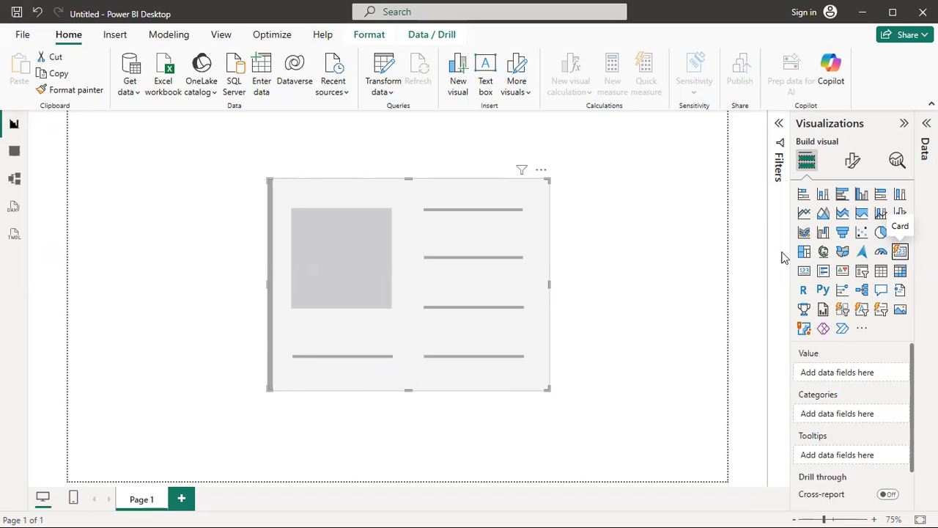
pyautogui.moveTo(356, 199); pyautogui.dragTo(267, 183)
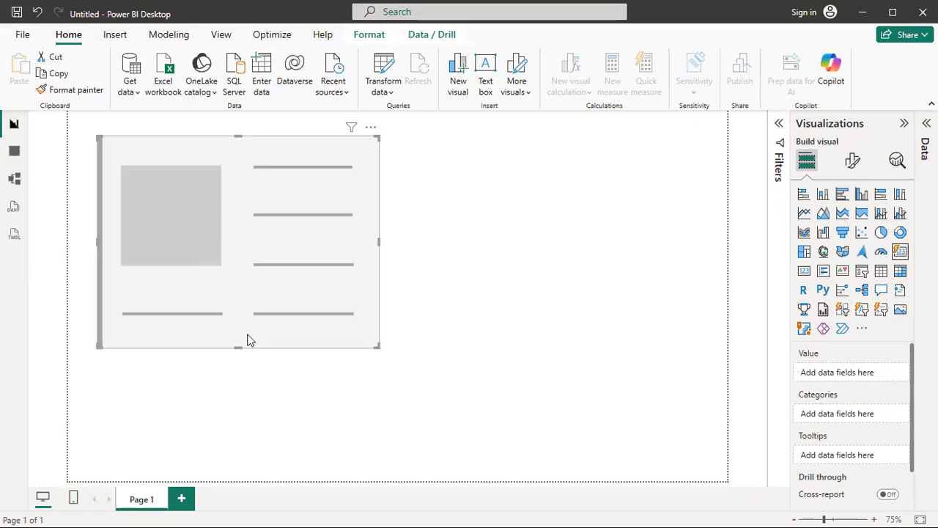
pyautogui.moveTo(376, 344); pyautogui.dragTo(270, 206)
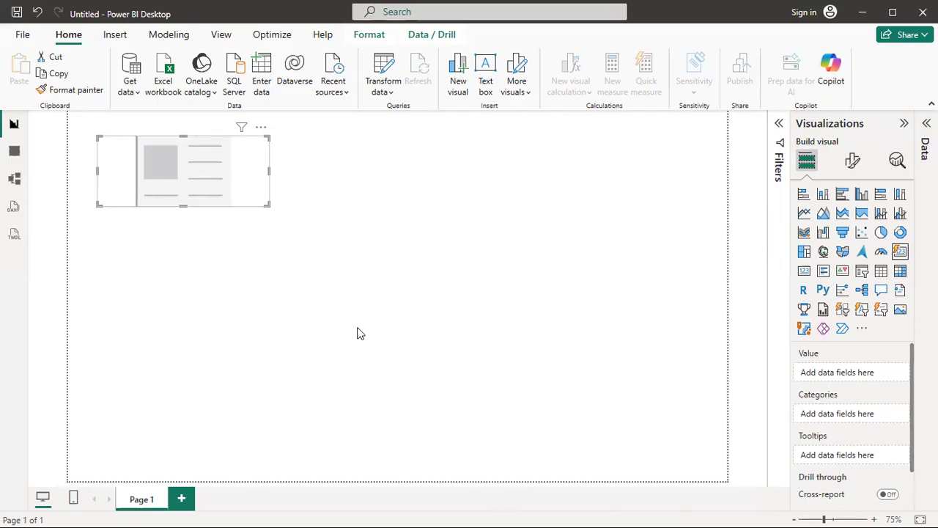
pyautogui.press('super')
pyautogui.press('super')
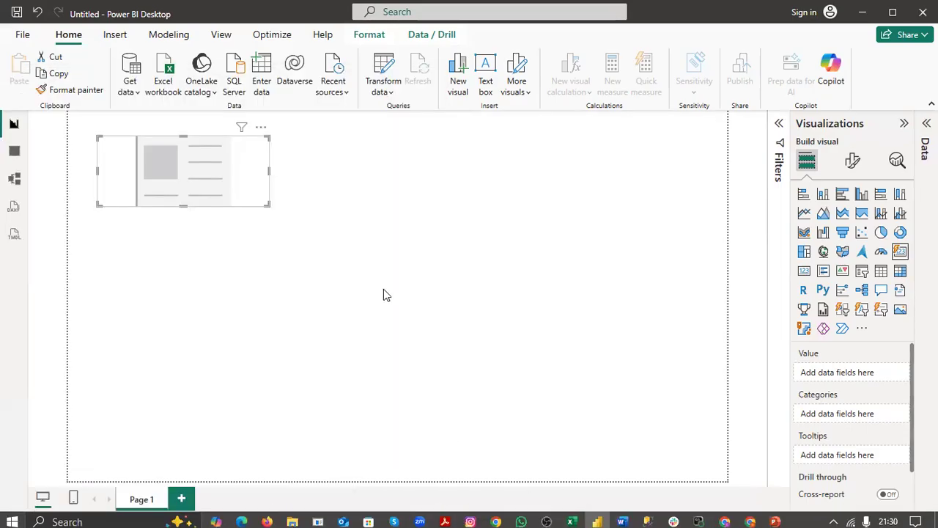
pyautogui.press('super+Tab')
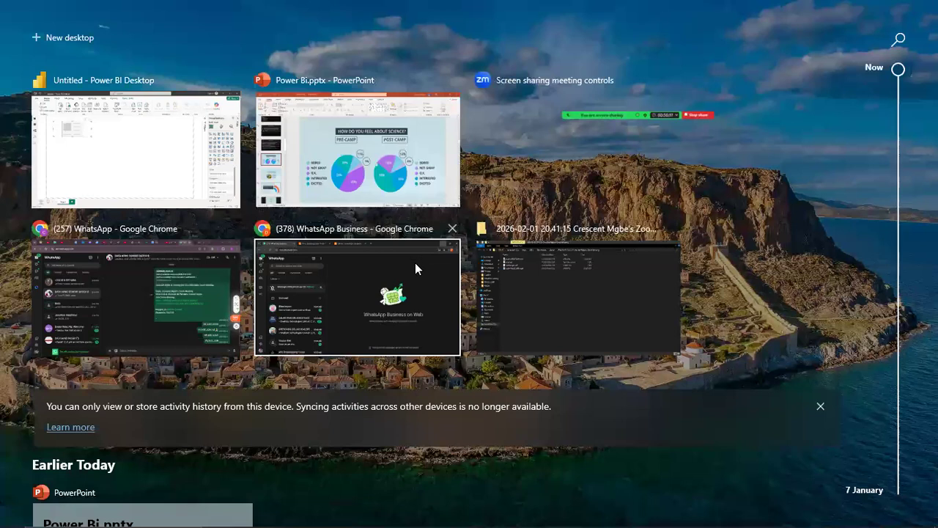
pyautogui.click(201, 278)
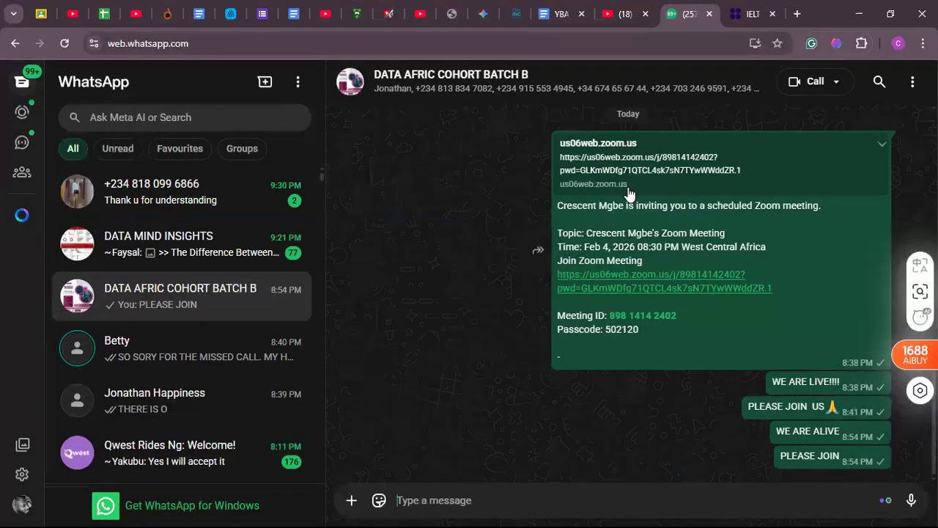
pyautogui.click(858, 13)
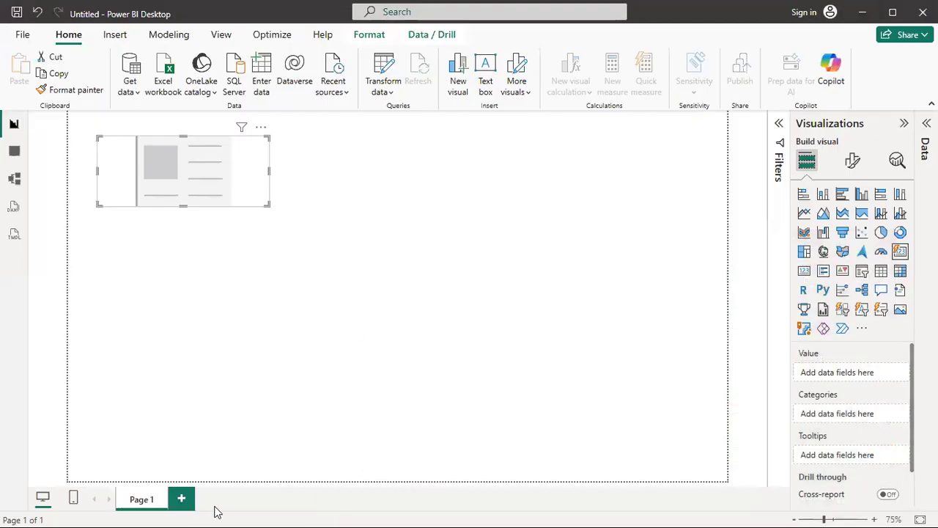
pyautogui.press('super+Tab')
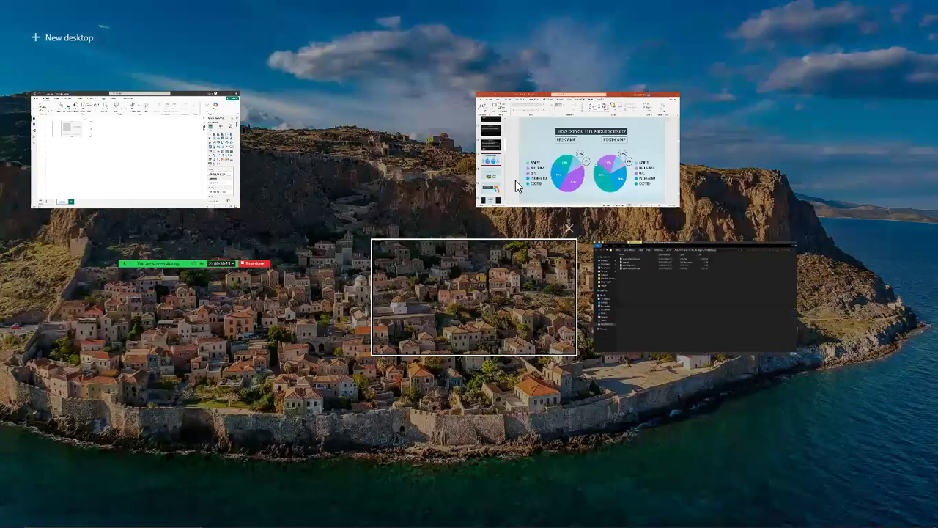
pyautogui.click(357, 149)
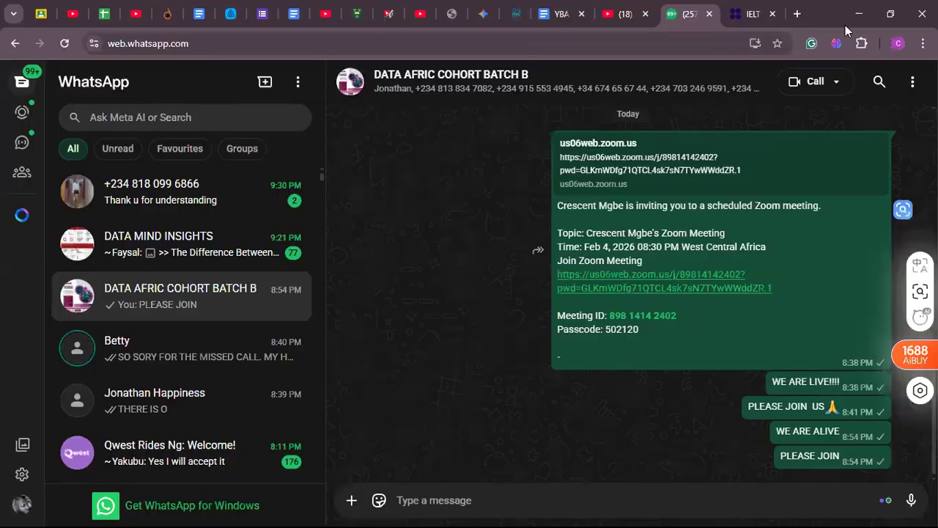
pyautogui.click(858, 14)
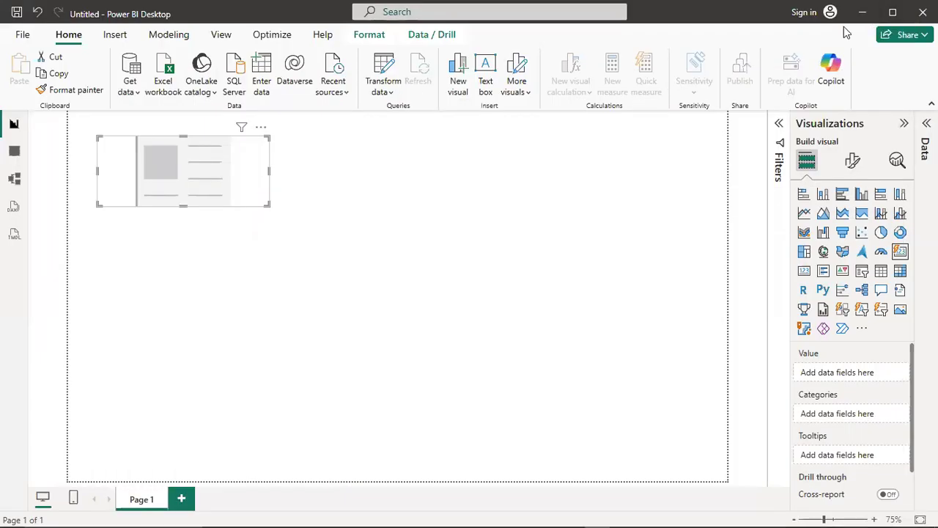
pyautogui.press('super+Tab')
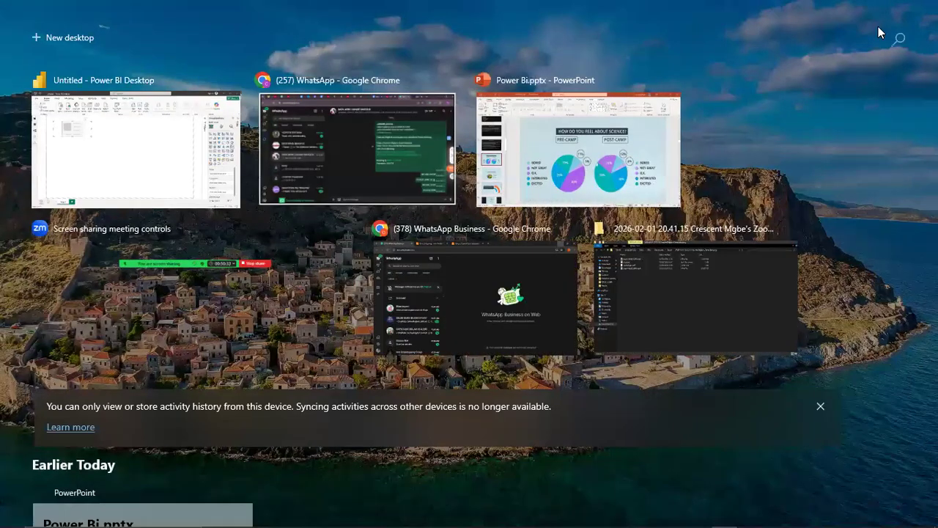
pyautogui.click(878, 26)
pyautogui.click(859, 14)
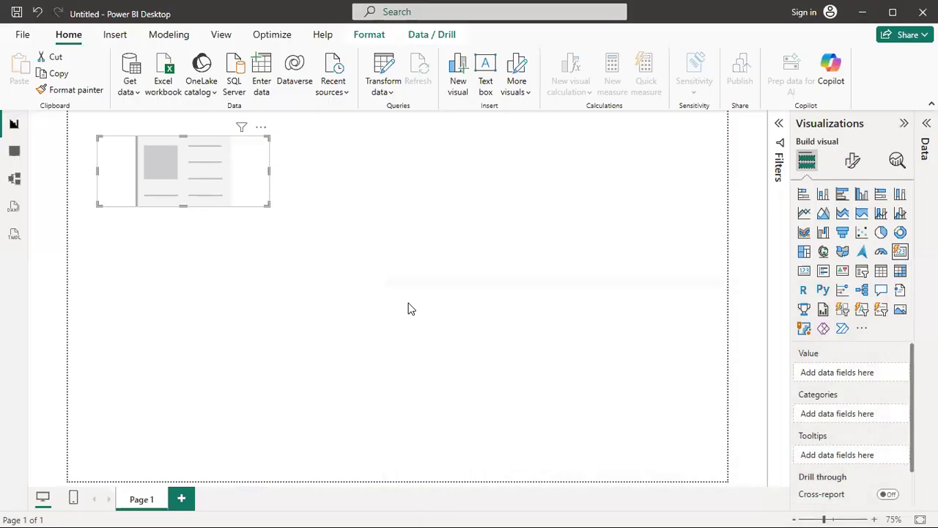
pyautogui.press('super+Tab')
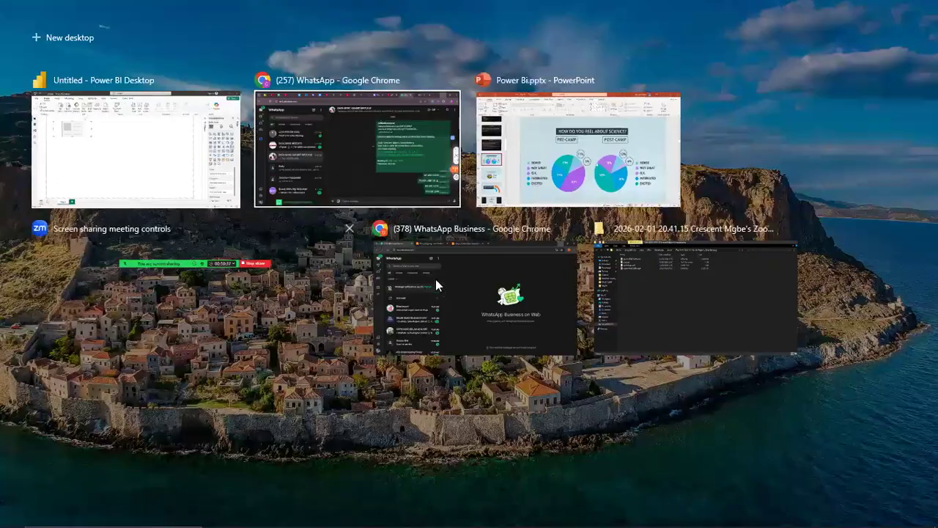
pyautogui.click(490, 250)
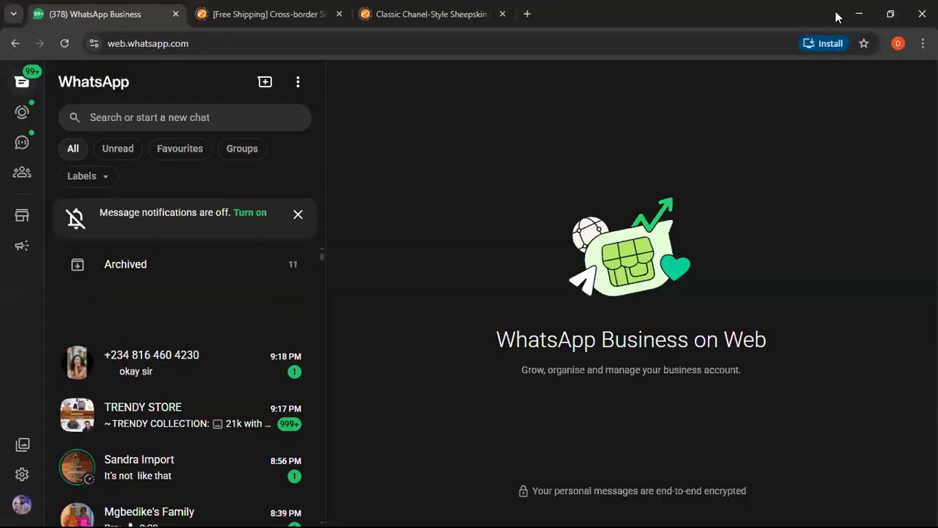
pyautogui.click(858, 15)
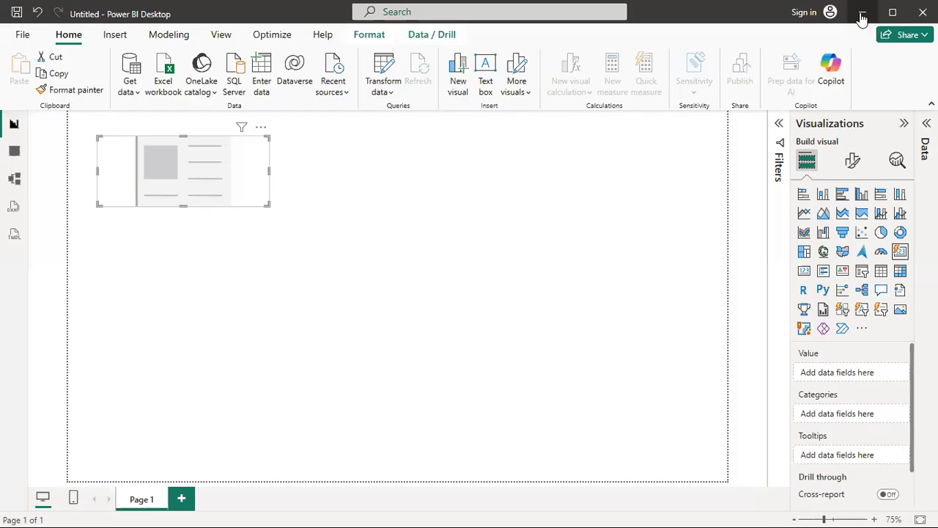
# Minimize the Power BI report and the PowerPoint presentation, and bring up the Chrome window with the WhatsApp group chat
pyautogui.press('super')
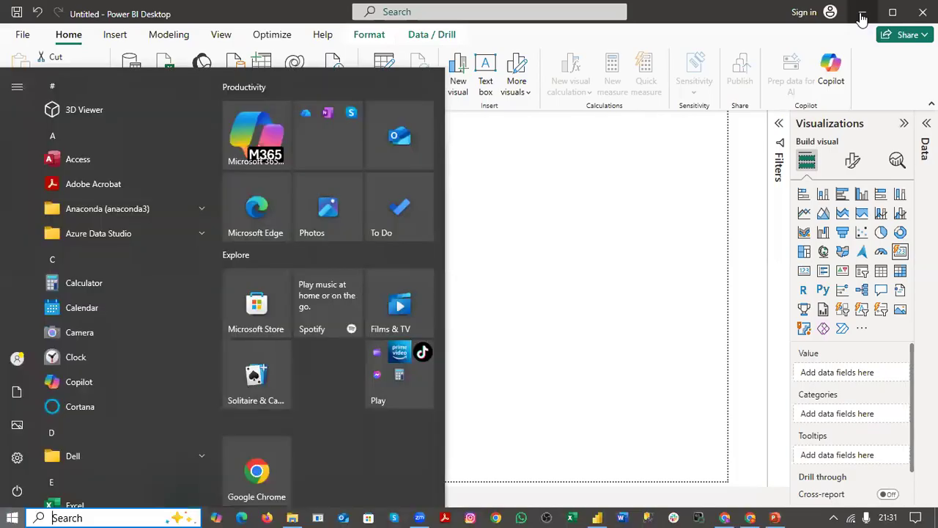
pyautogui.click(862, 15)
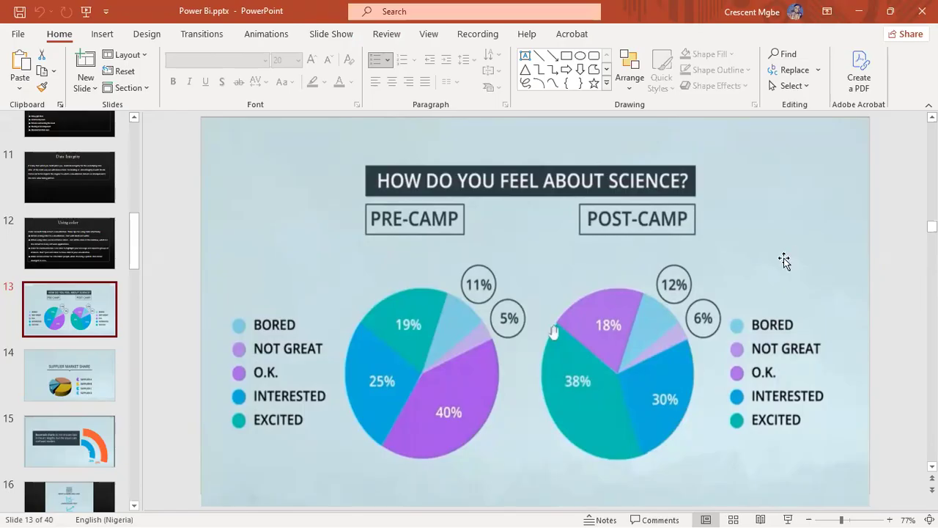
pyautogui.click(854, 10)
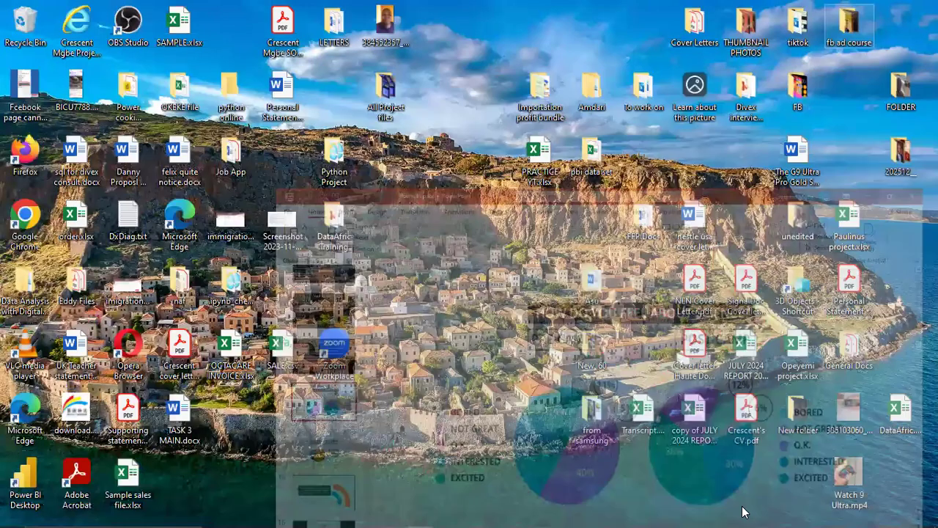
pyautogui.moveTo(742, 511)
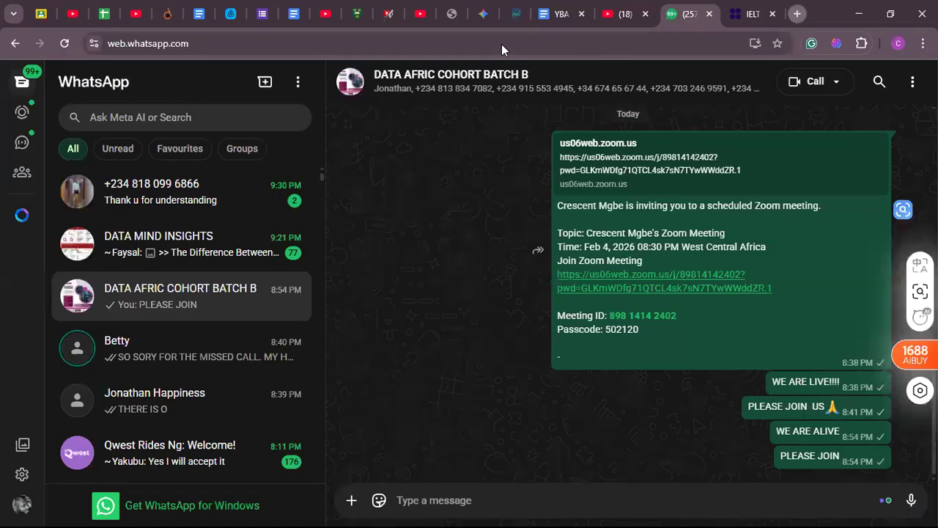
# Search Google Images for "POWER BI DASHBOARD" in a new tab and open the preview of DataFlip's Supply Chain Dashboard Template
pyautogui.click(765, 13)
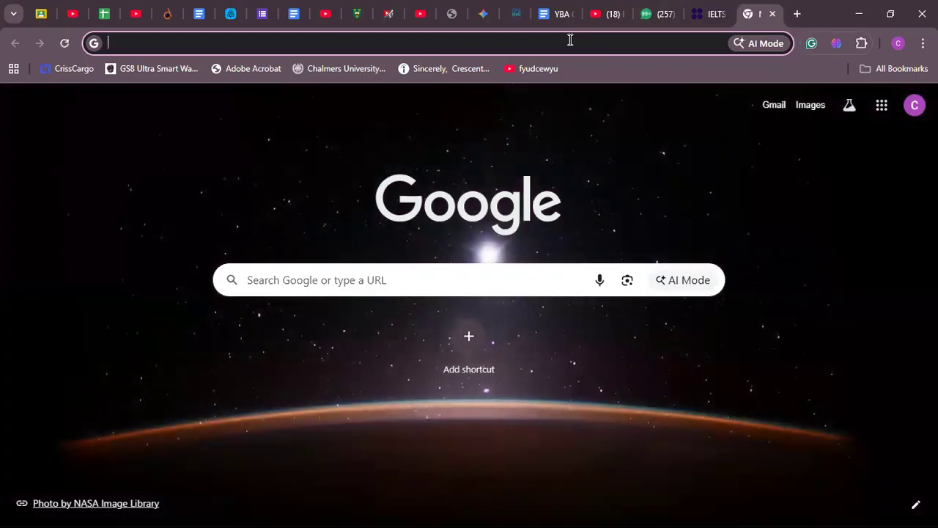
pyautogui.write('POWER BI DASHBORD')
pyautogui.press('Return')
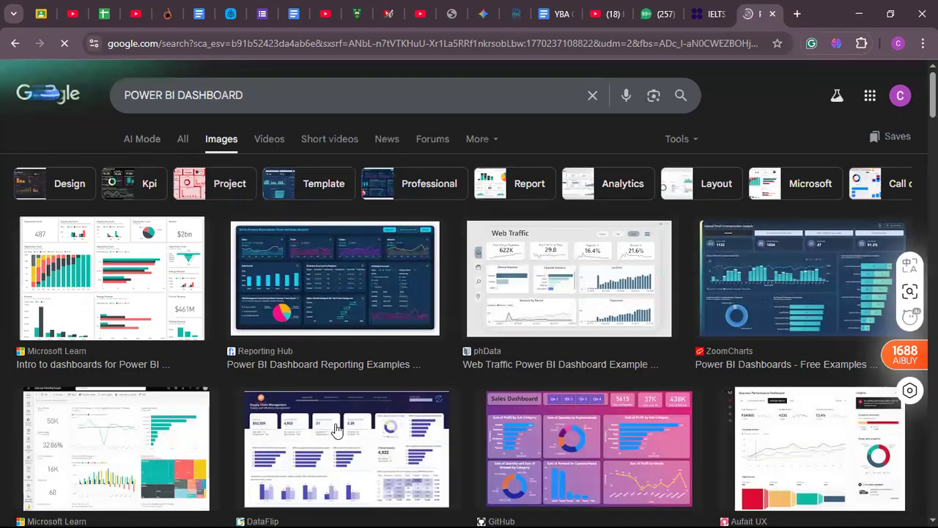
pyautogui.scroll(-2, 344, 330)
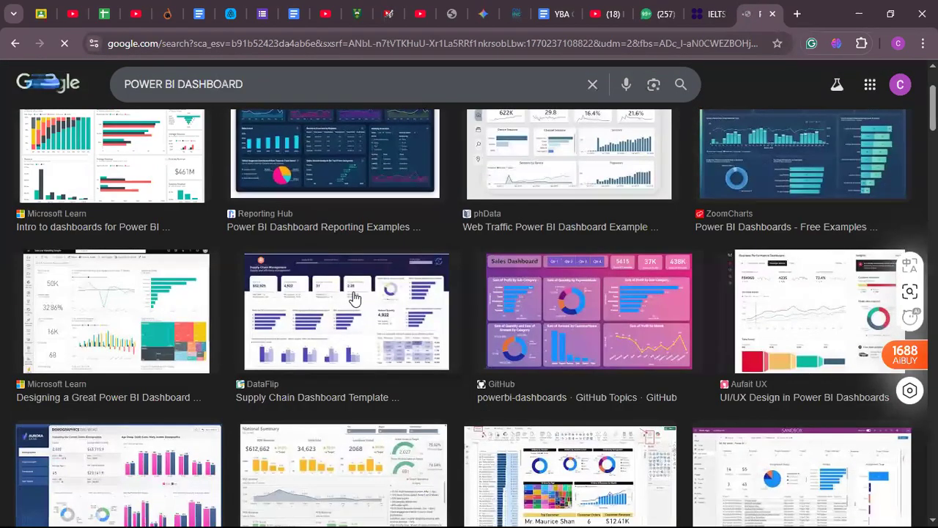
pyautogui.click(354, 297)
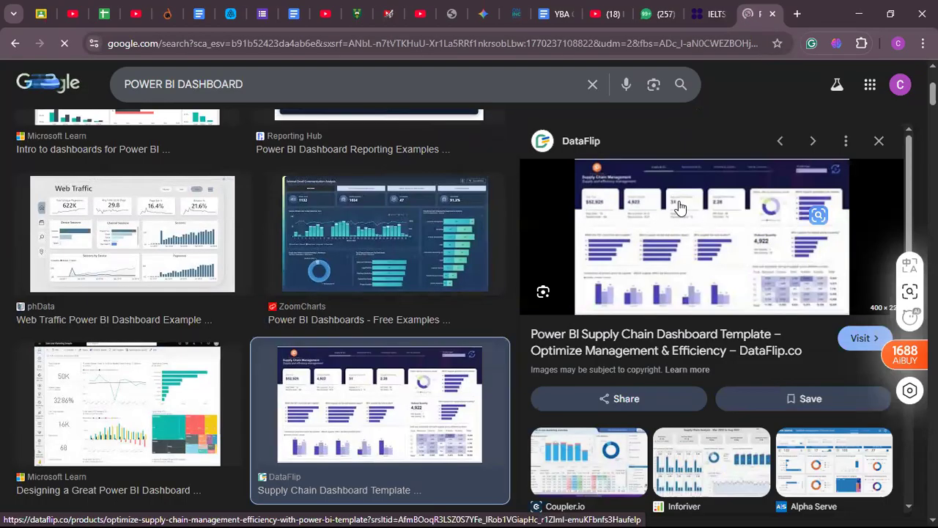
# Try to open DataFlip's page for the supply chain template in a separate tab, and return to the image preview
pyautogui.click(856, 338)
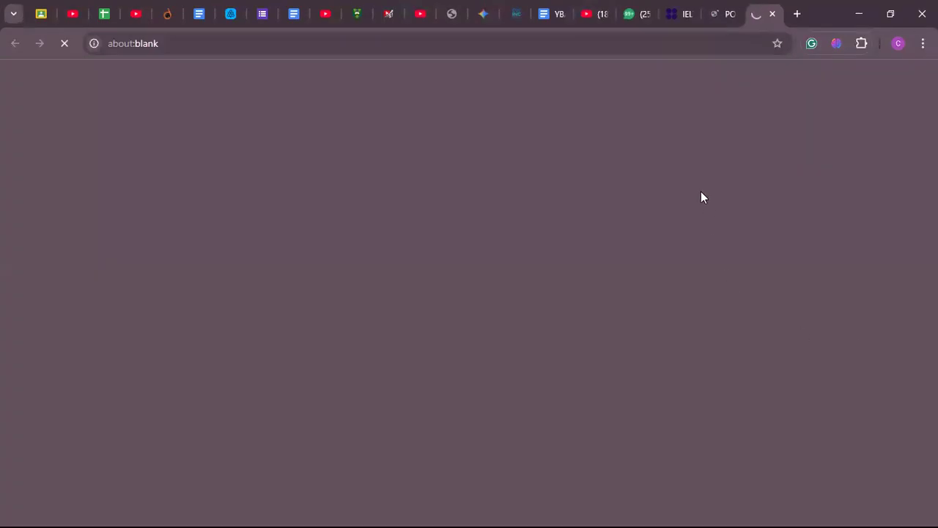
pyautogui.click(723, 13)
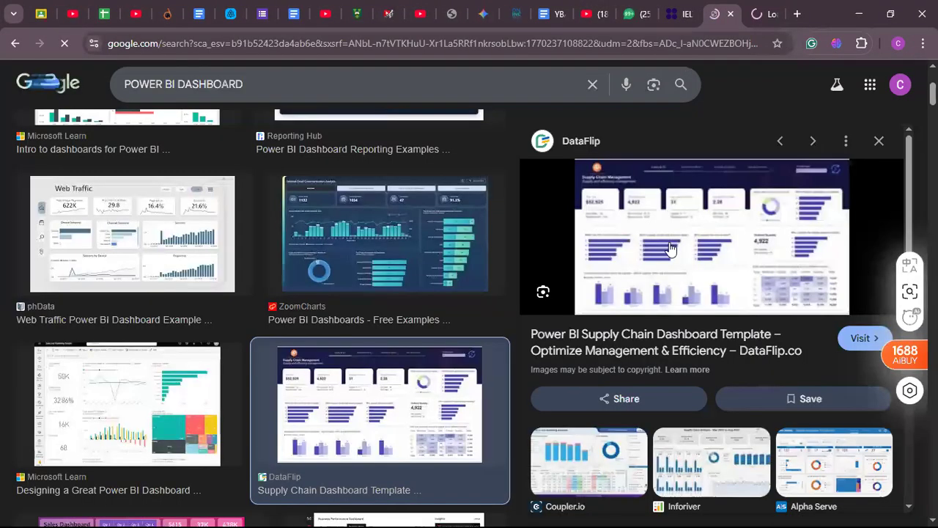
pyautogui.rightClick(691, 256)
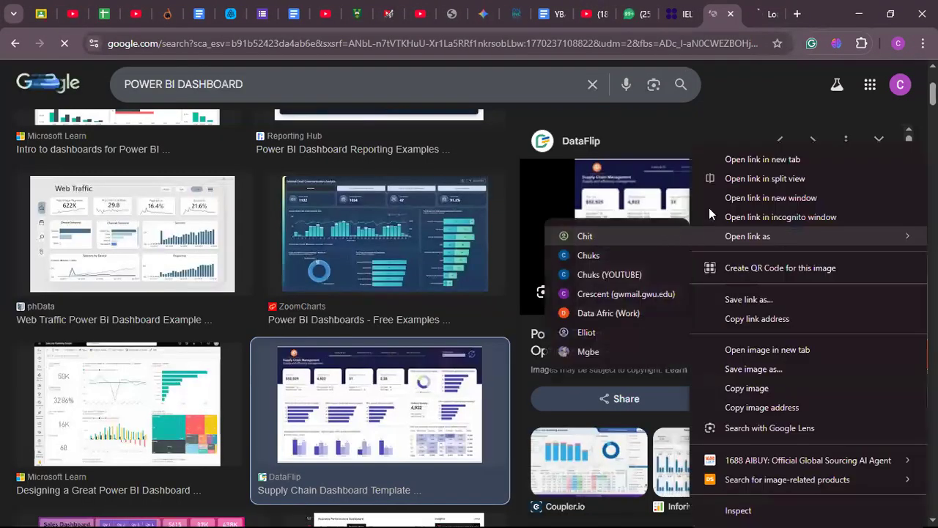
pyautogui.click(533, 207)
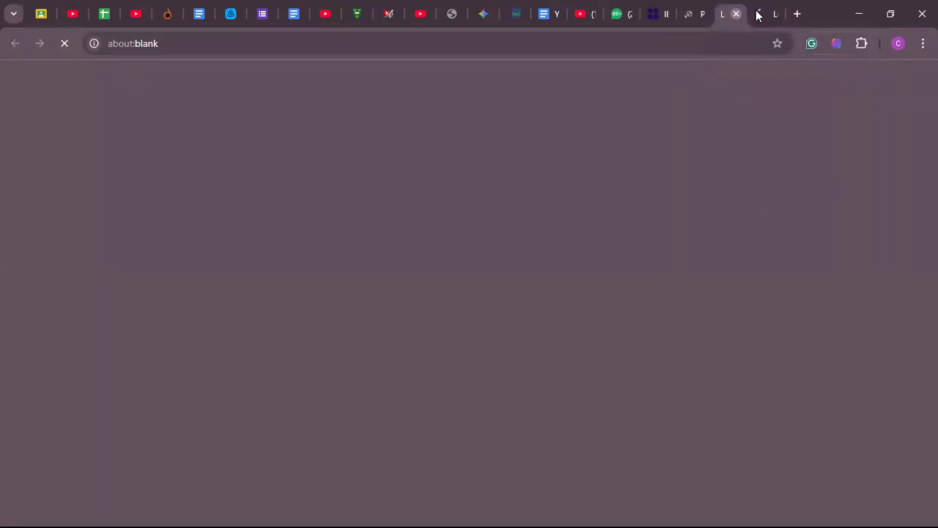
pyautogui.hotkey('ctrl', 'w')
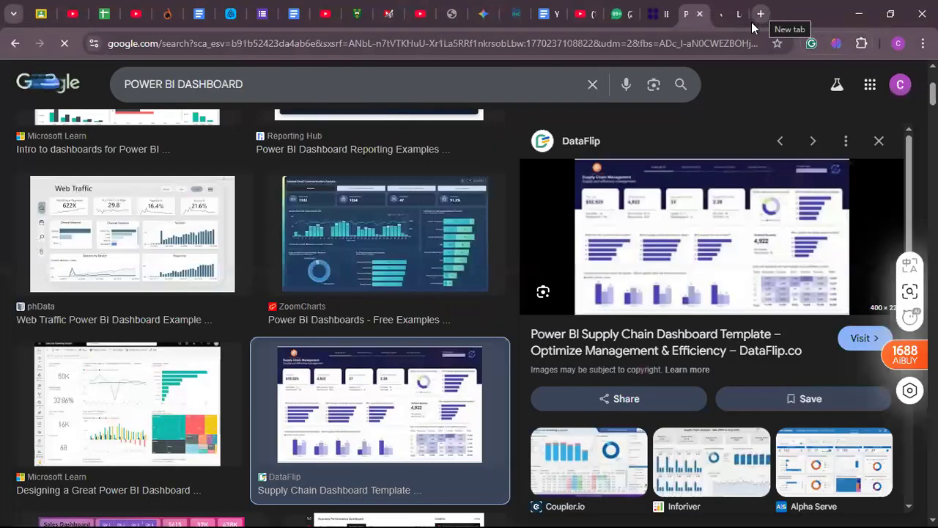
pyautogui.click(729, 6)
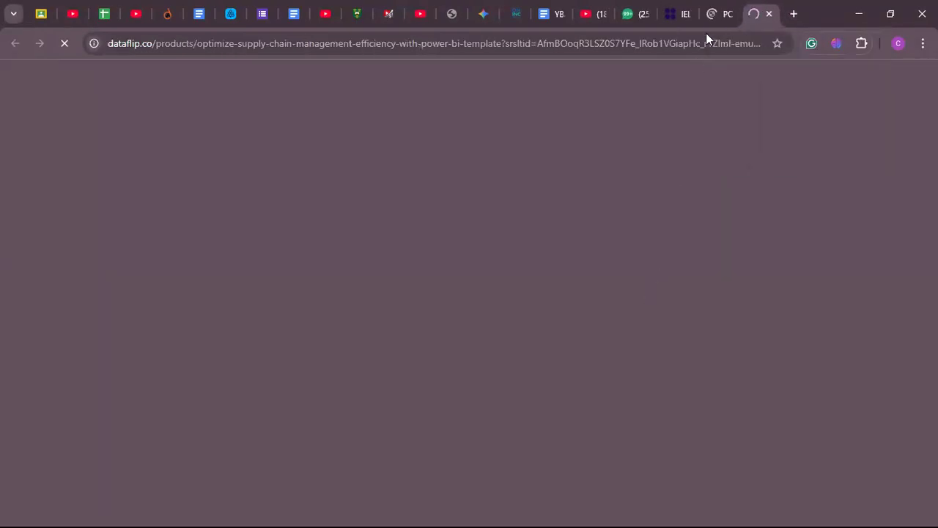
pyautogui.click(713, 11)
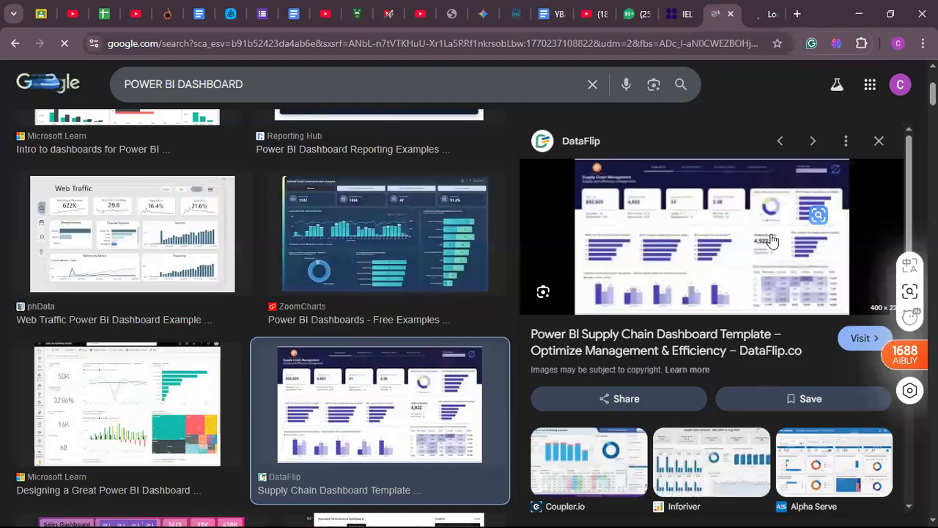
# Enlarge the supply chain dashboard image with Google Lens to examine its cards and charts, and close the DataFlip page's tab
pyautogui.moveTo(818, 219)
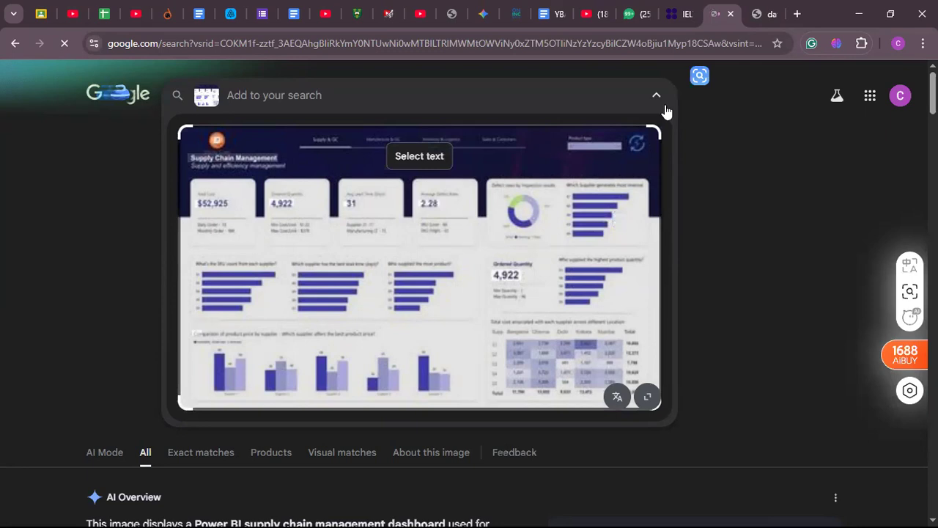
pyautogui.click(742, 98)
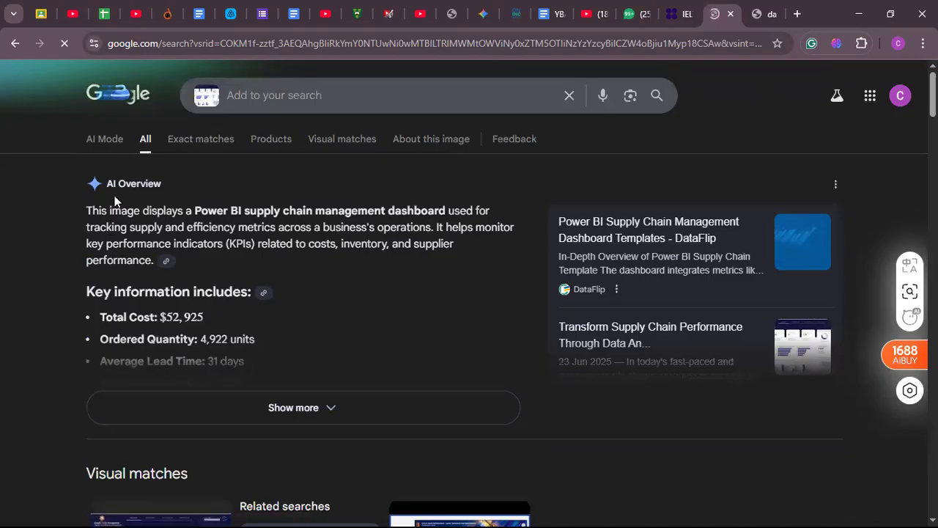
pyautogui.click(14, 43)
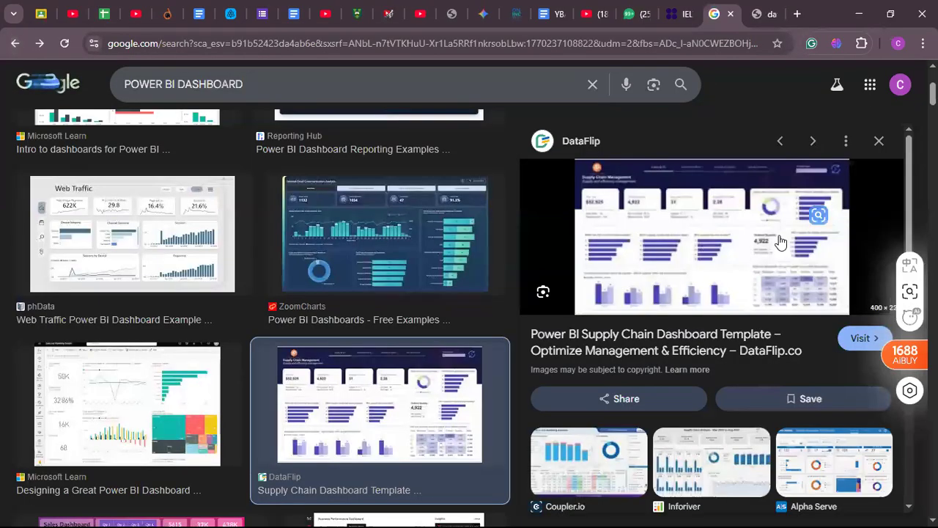
pyautogui.click(543, 293)
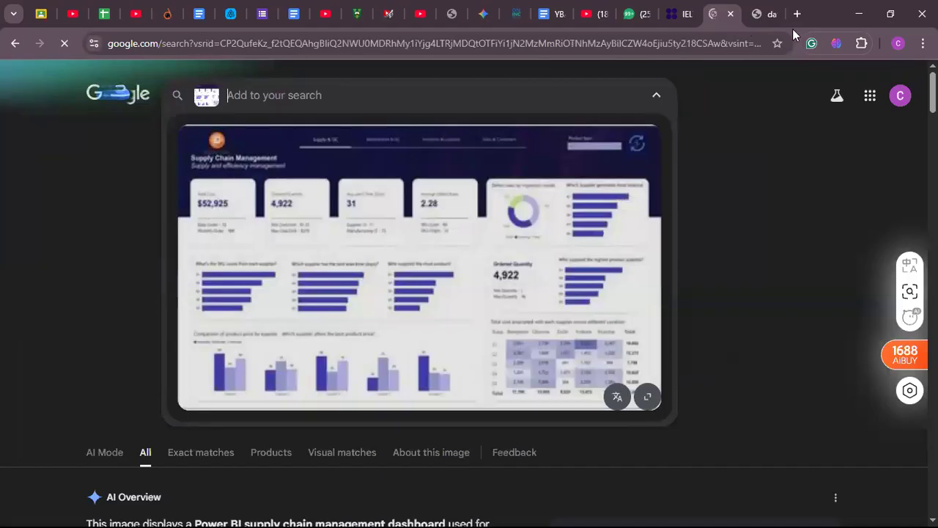
pyautogui.click(770, 15)
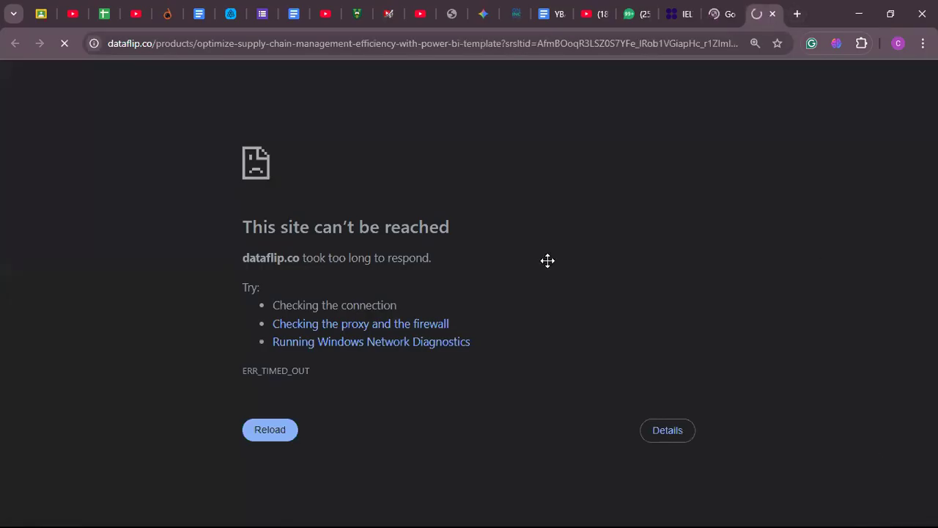
pyautogui.hotkey('ctrl', 'w')
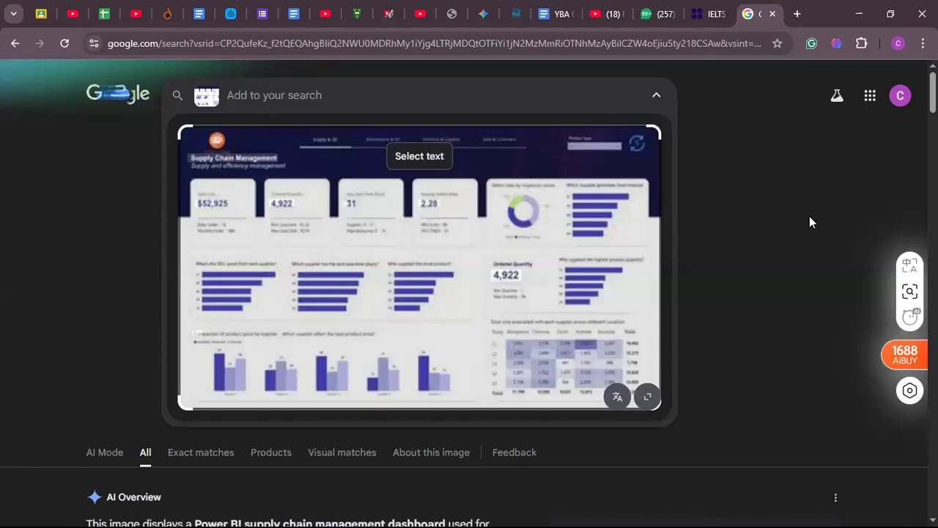
# Return to the POWER BI DASHBOARD image results and open the preview of GitHub's pink Sales Dashboard
pyautogui.scroll(-5, 809, 221)
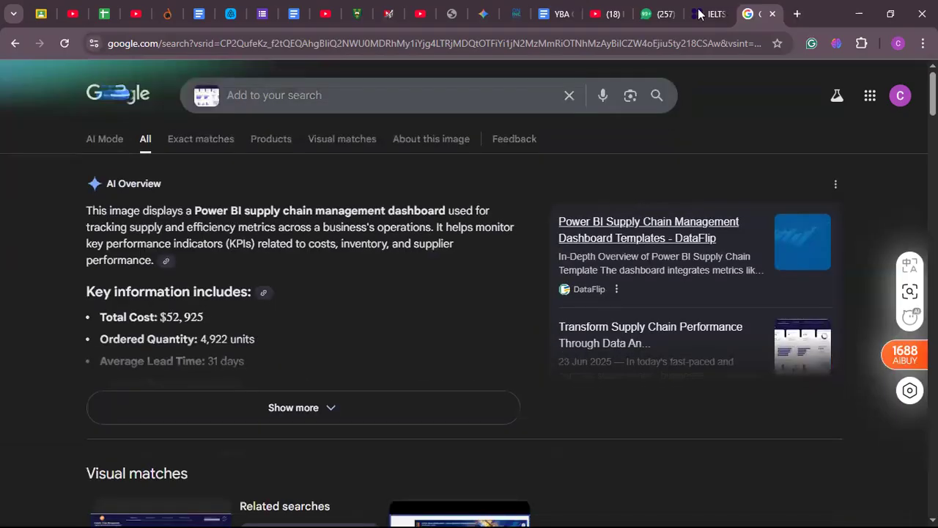
pyautogui.click(13, 45)
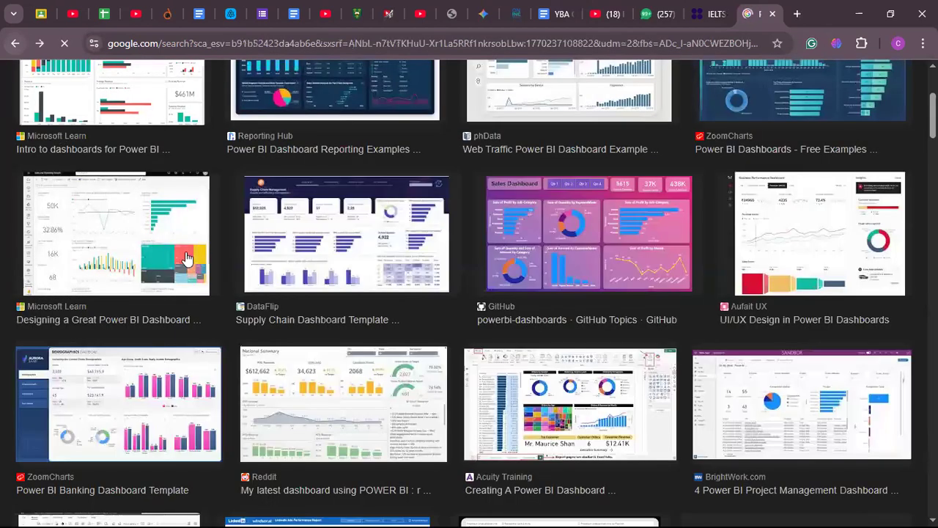
pyautogui.scroll(2, 599, 208)
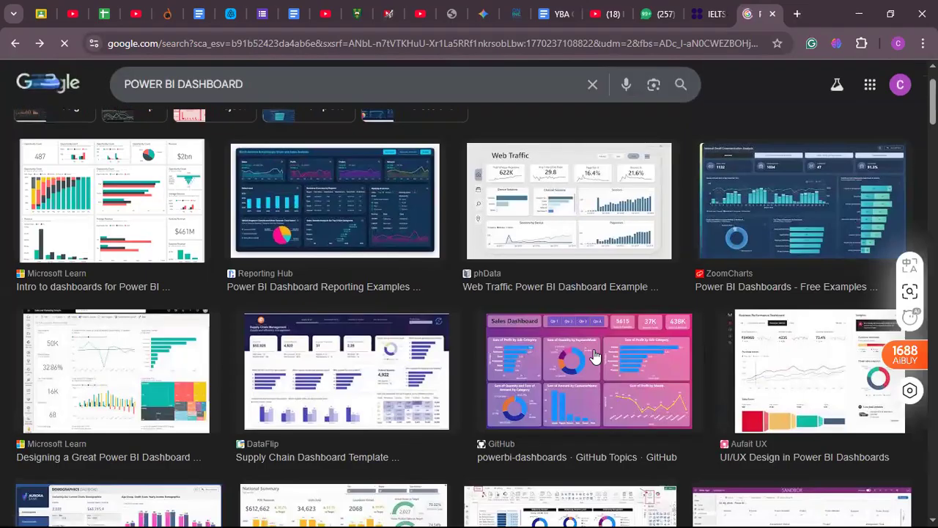
pyautogui.click(593, 351)
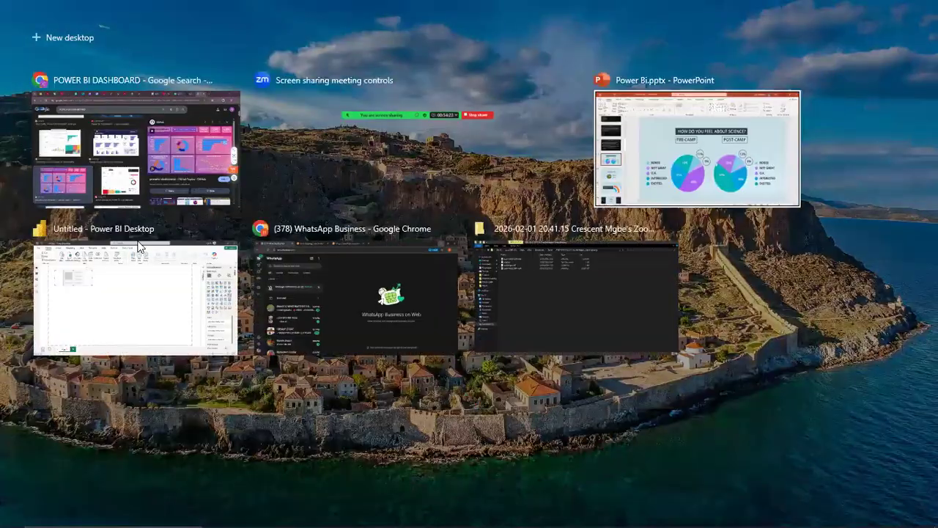
# Switch to Power BI Desktop, show the visual as a card and as a table, and enlarge the table on the report page
pyautogui.press('Escape')
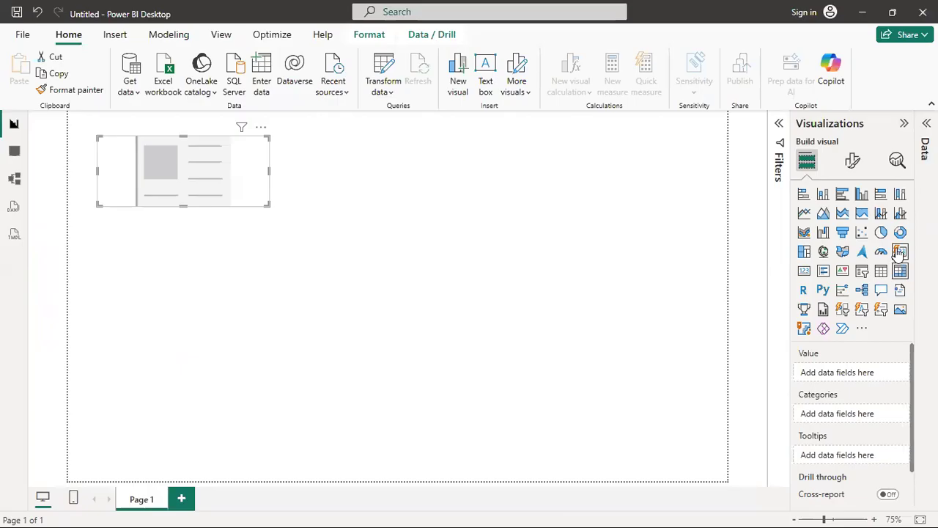
pyautogui.click(804, 271)
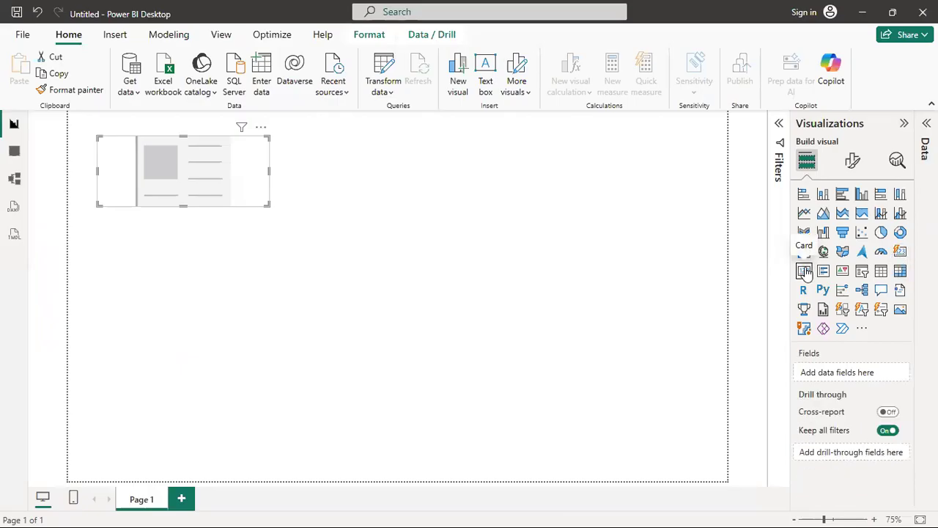
pyautogui.click(880, 272)
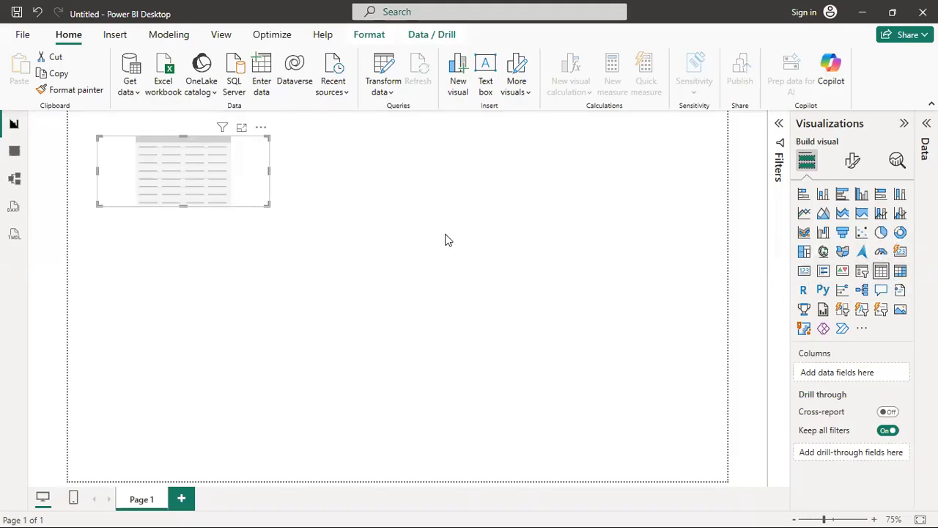
pyautogui.moveTo(263, 204); pyautogui.dragTo(367, 339)
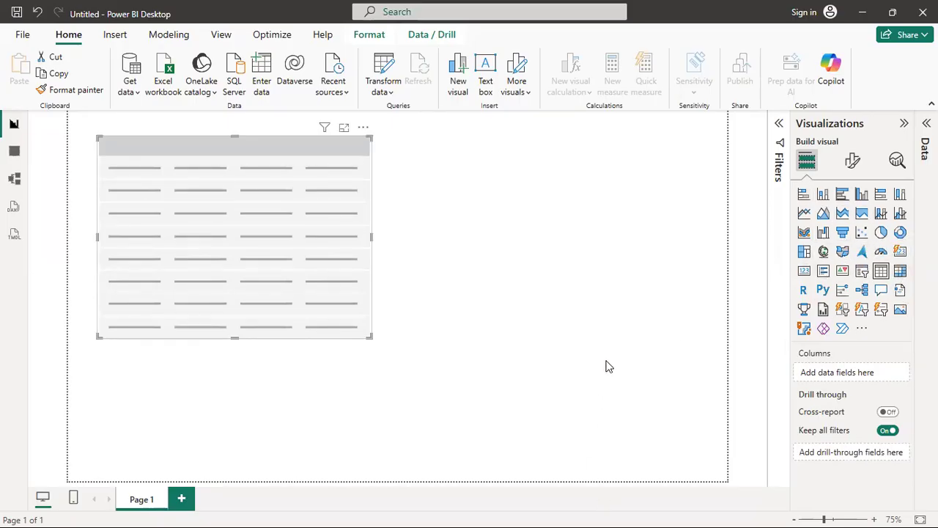
# Switch back to the Google image results in Chrome and examine the charts in the GitHub Sales Dashboard preview
pyautogui.press('super+Tab')
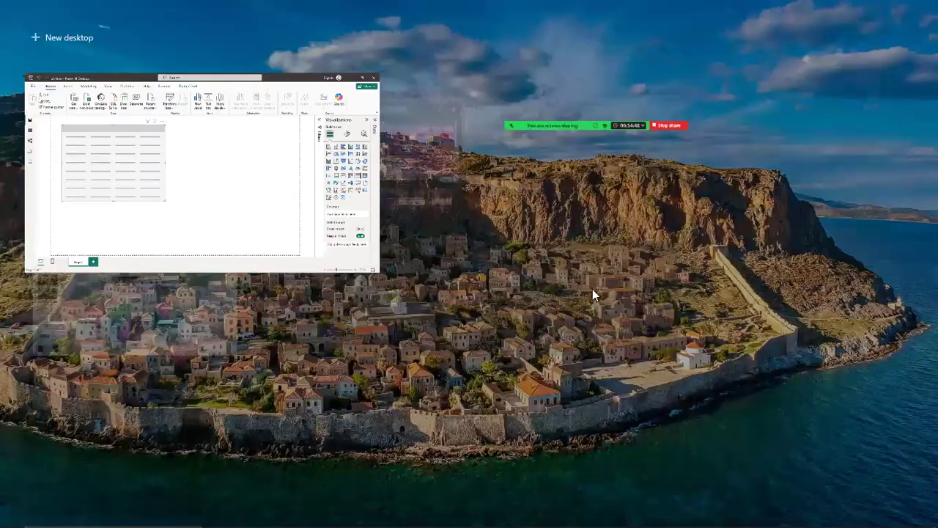
pyautogui.click(447, 194)
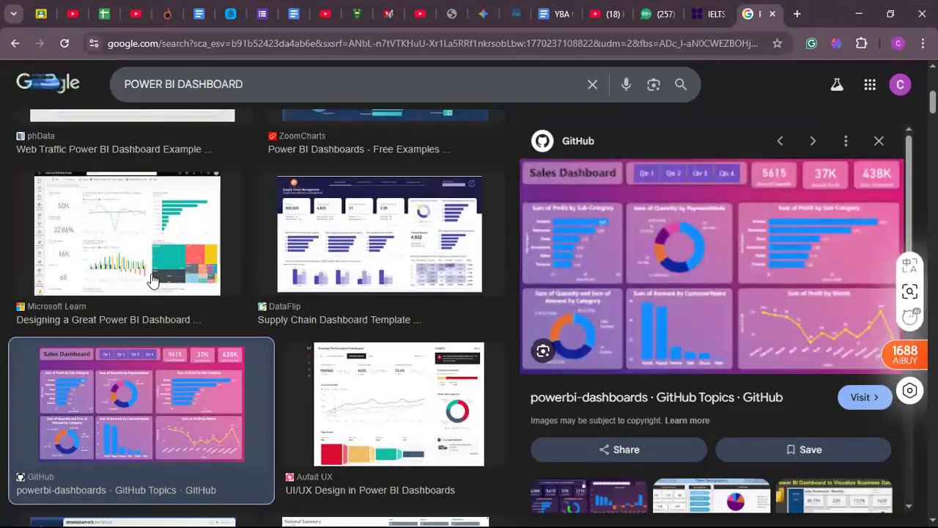
pyautogui.scroll(3, 128, 240)
pyautogui.scroll(3, 128, 241)
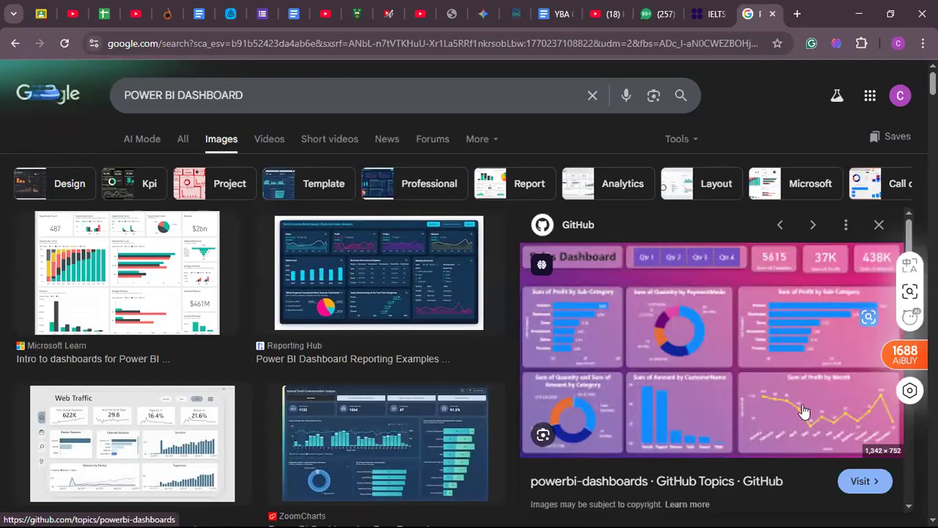
# Examine further Power BI dashboard examples in the image results and among the images related to the GitHub Sales Dashboard
pyautogui.scroll(-3, 329, 259)
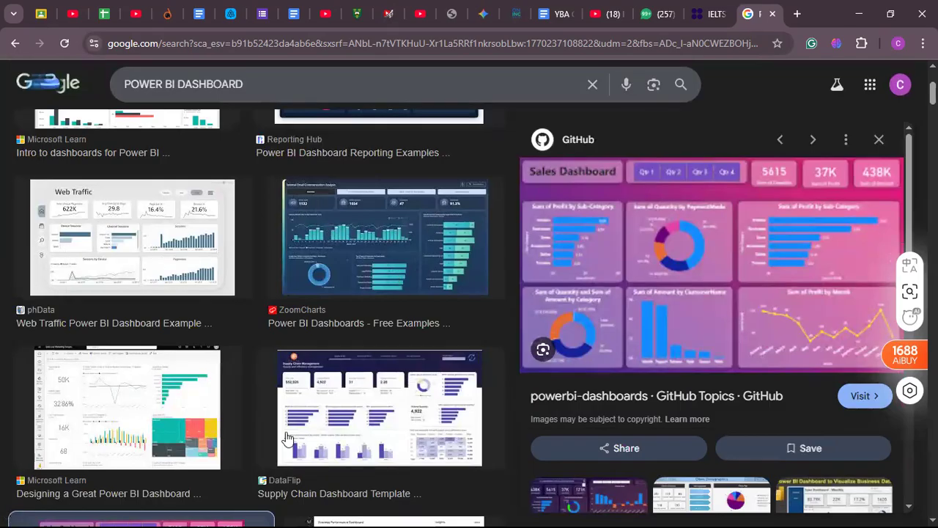
pyautogui.scroll(-3, 433, 414)
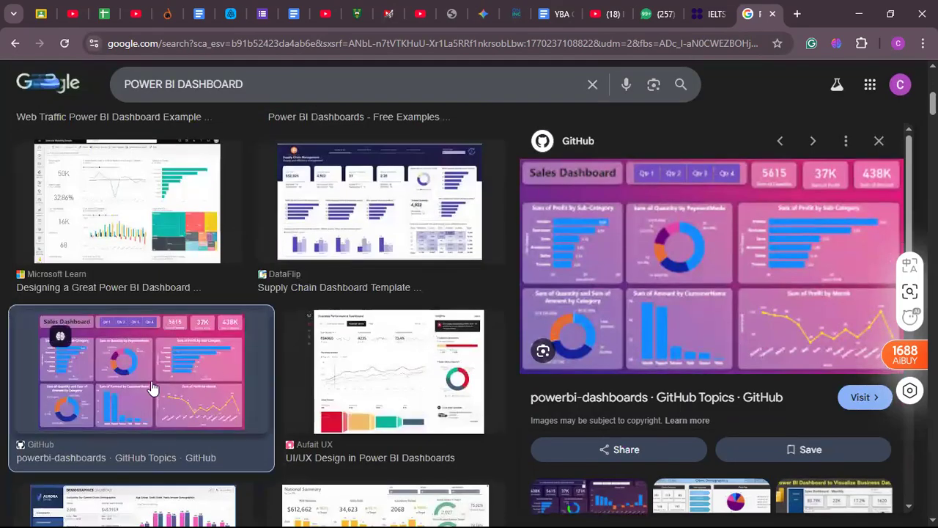
pyautogui.scroll(-2, 194, 399)
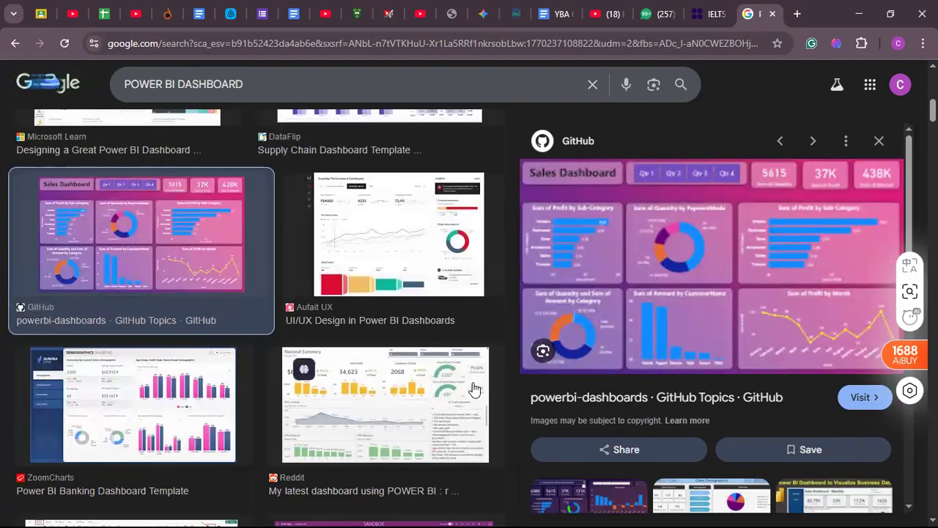
pyautogui.scroll(-6, 472, 389)
pyautogui.scroll(-4, 391, 366)
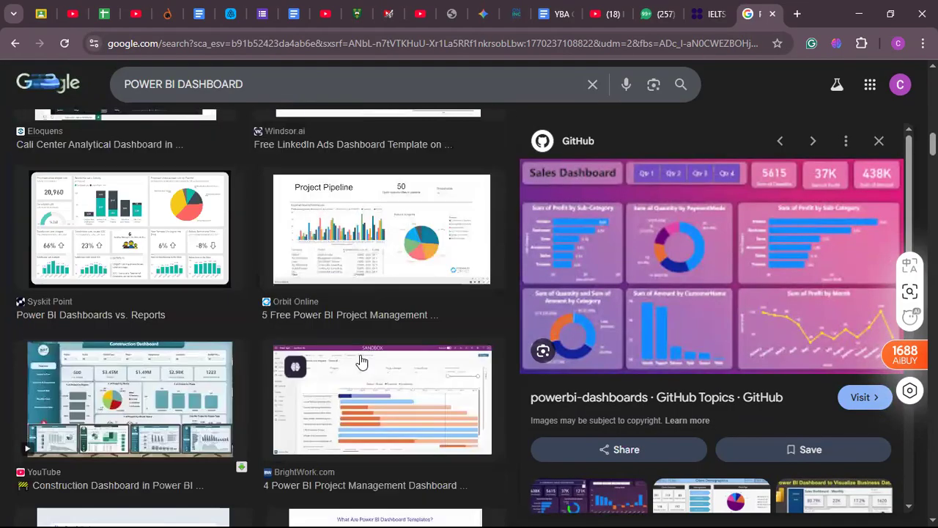
pyautogui.scroll(-2, 362, 361)
pyautogui.scroll(-3, 370, 352)
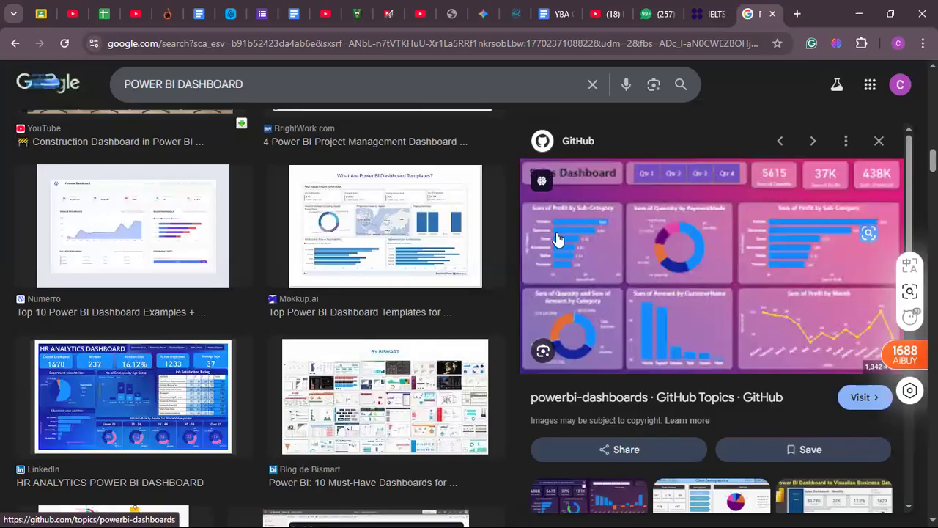
pyautogui.scroll(-3, 557, 239)
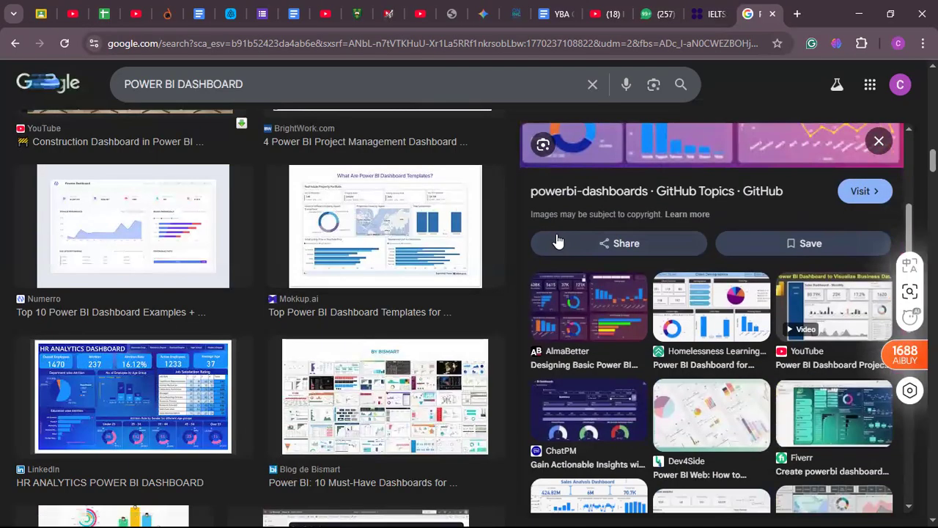
pyautogui.scroll(-3, 551, 256)
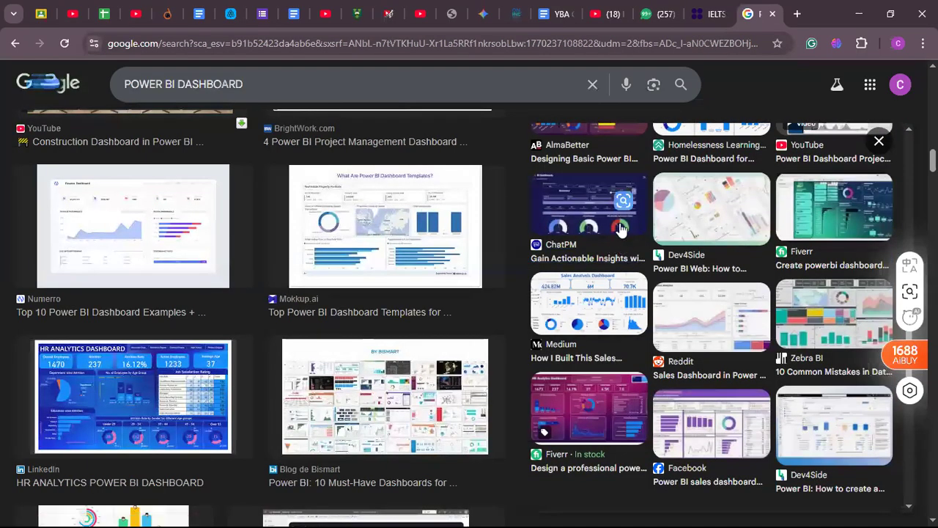
# Switch to Power BI Desktop and deselect the table visual on the report page
pyautogui.press('super+Tab')
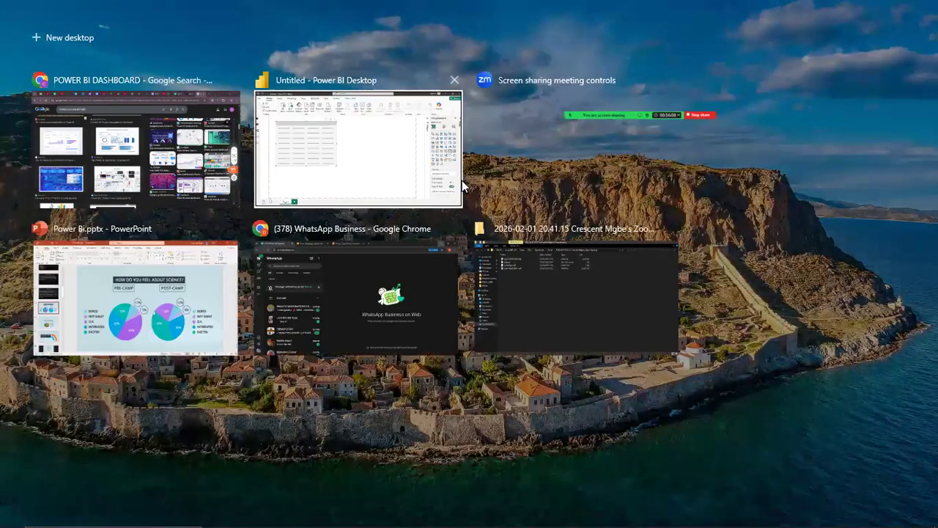
pyautogui.click(460, 186)
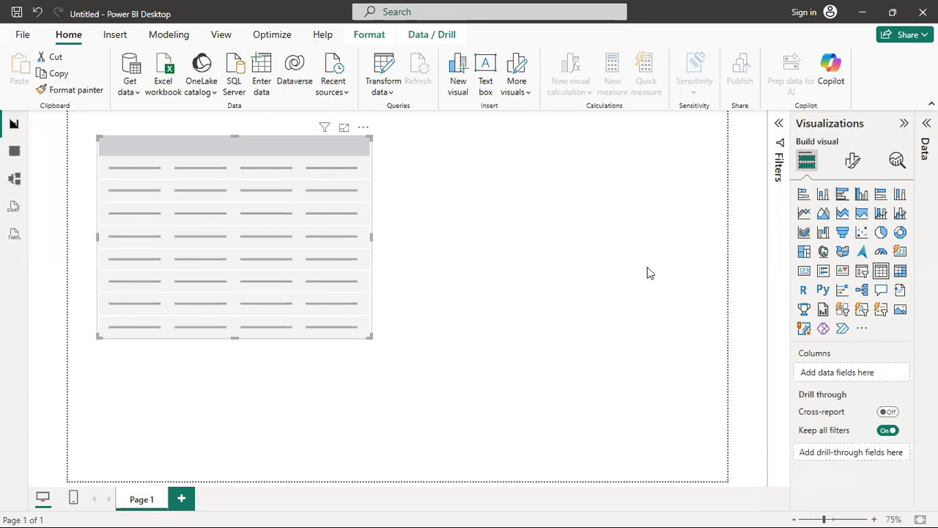
pyautogui.click(447, 276)
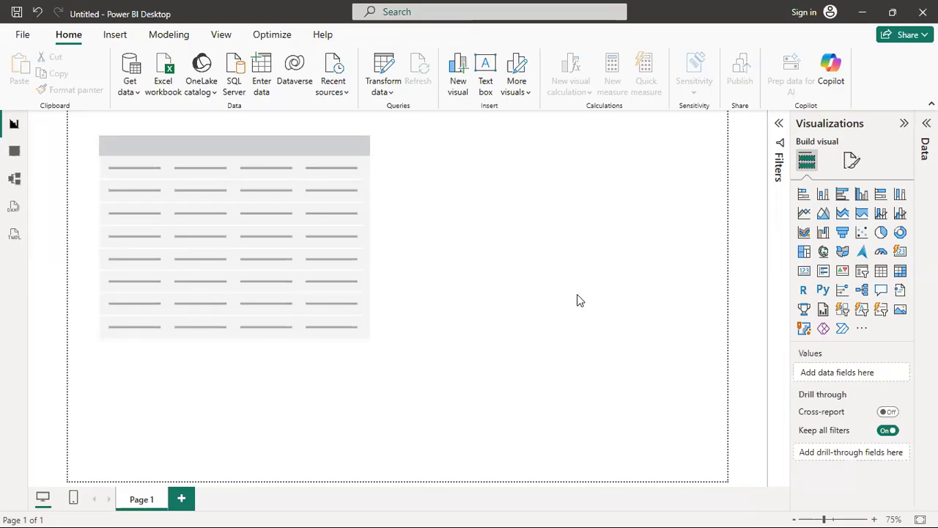
# Import the Customers sheet from the Customers.xlsx workbook and choose to transform its data
pyautogui.click(134, 93)
pyautogui.click(203, 189)
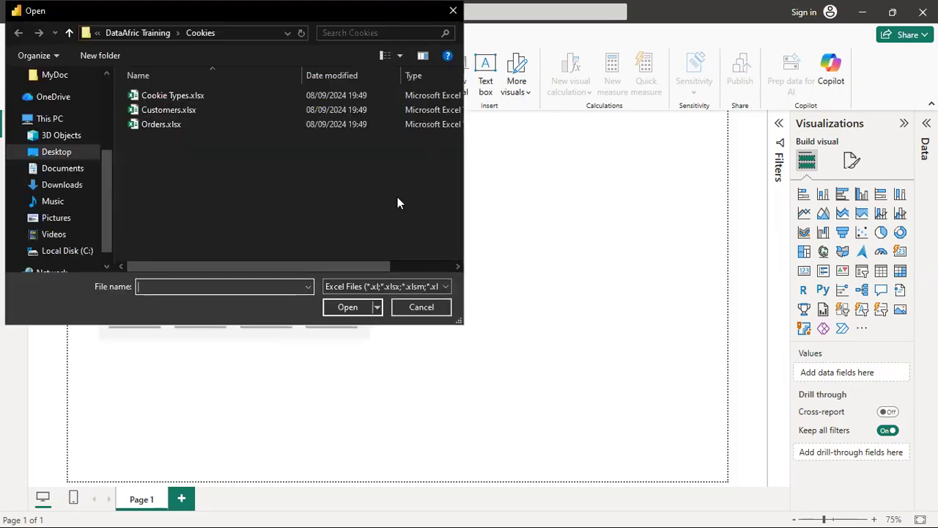
pyautogui.click(161, 96)
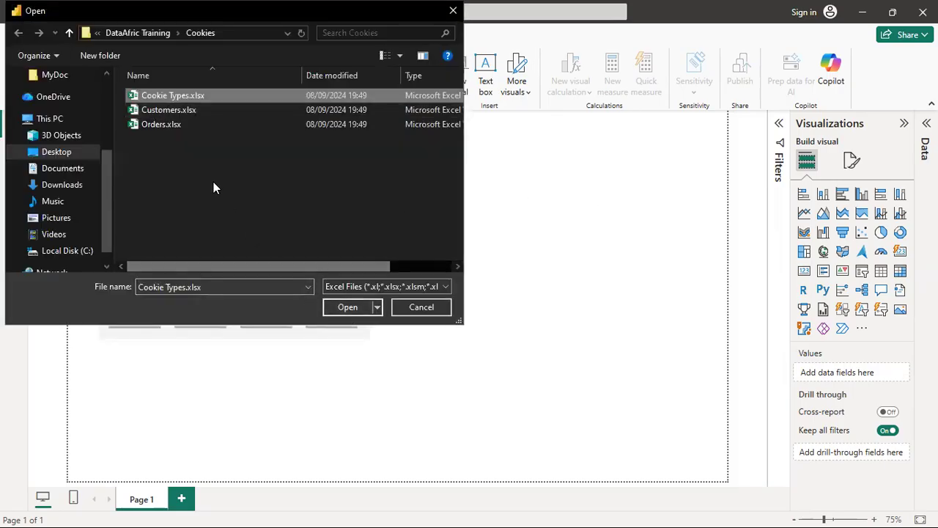
pyautogui.press('Down')
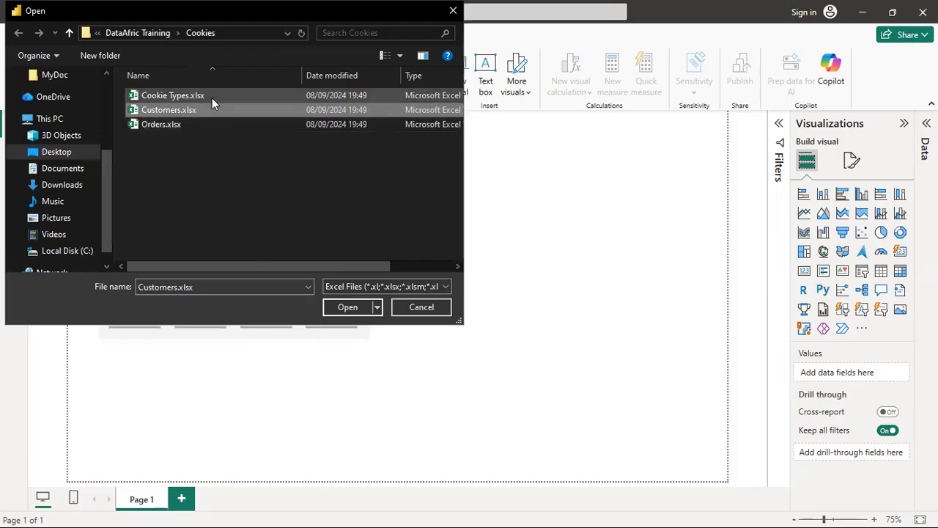
pyautogui.click(346, 312)
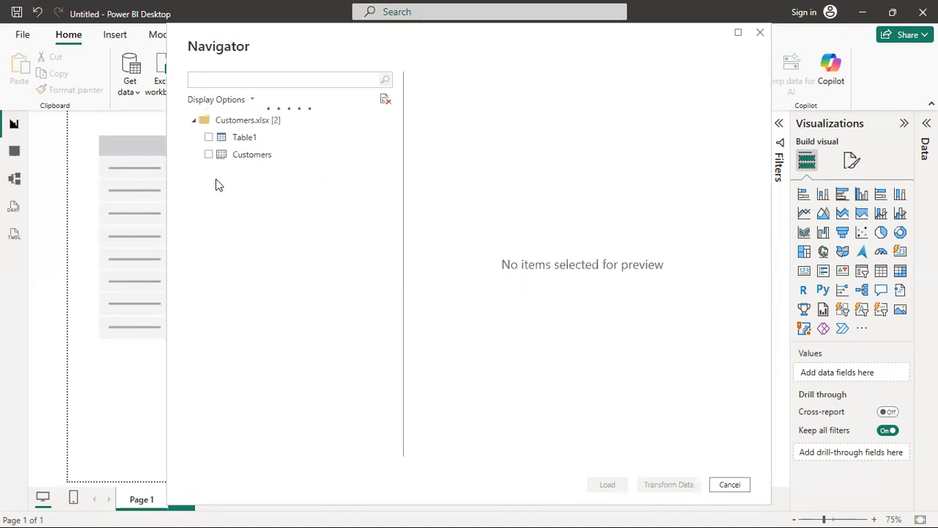
pyautogui.click(209, 154)
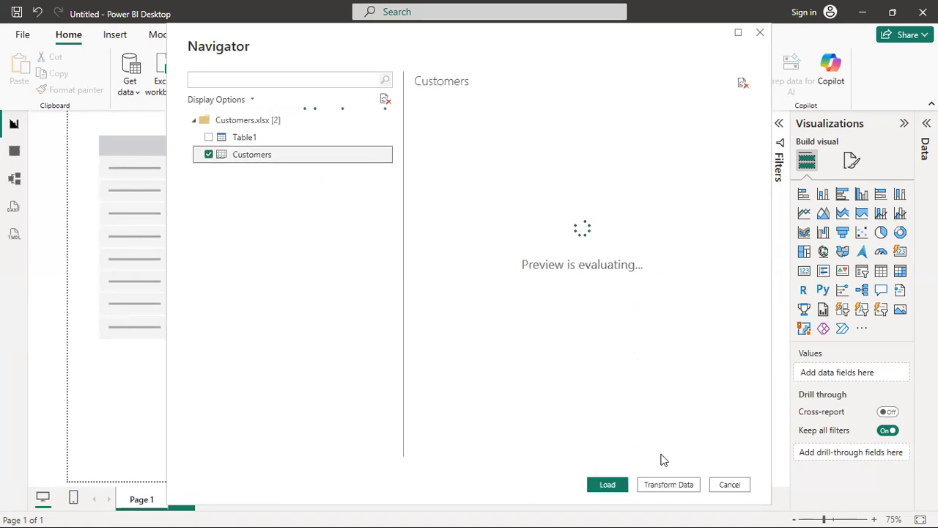
pyautogui.click(663, 488)
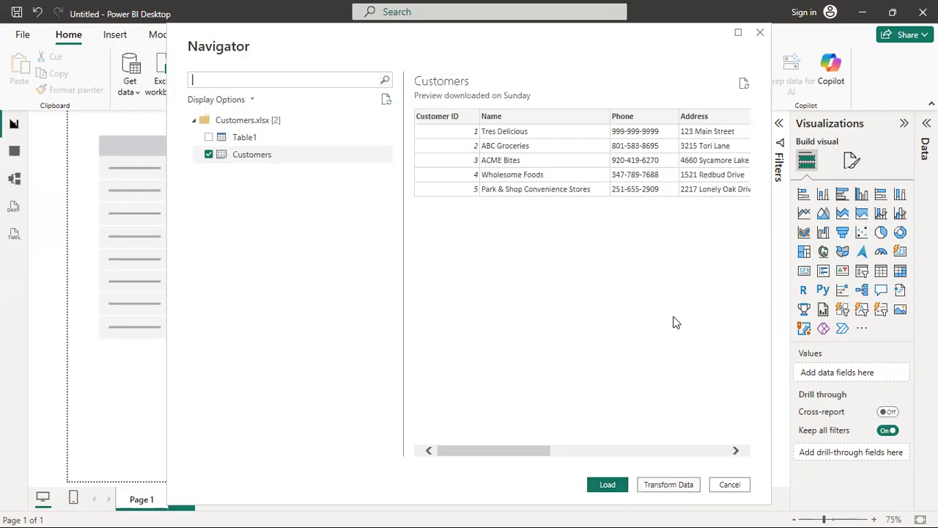
pyautogui.click(668, 484)
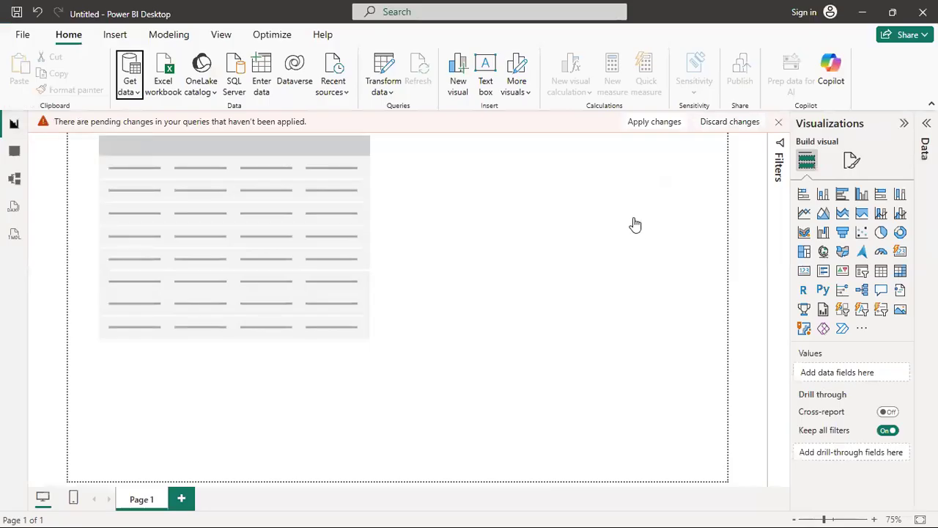
# Discard the pending query changes for Customers and dismiss the resulting error
pyautogui.click(130, 90)
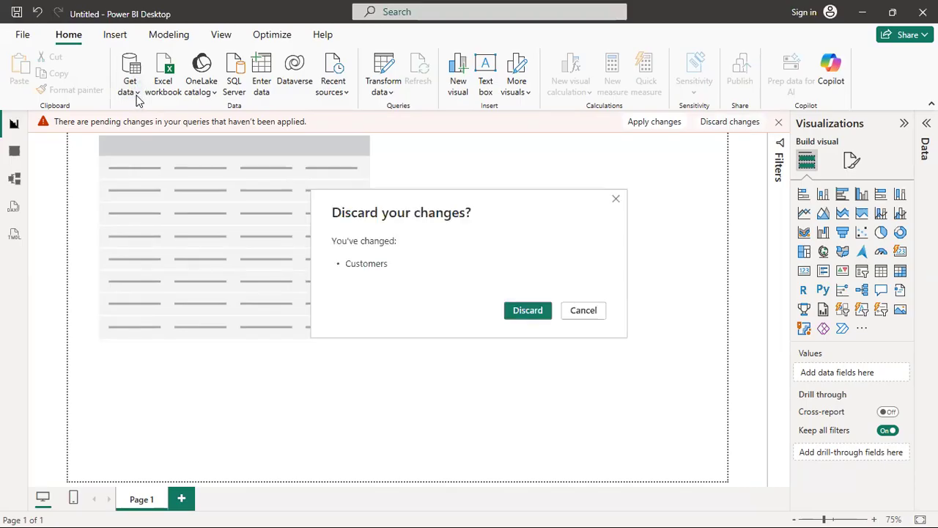
pyautogui.click(540, 310)
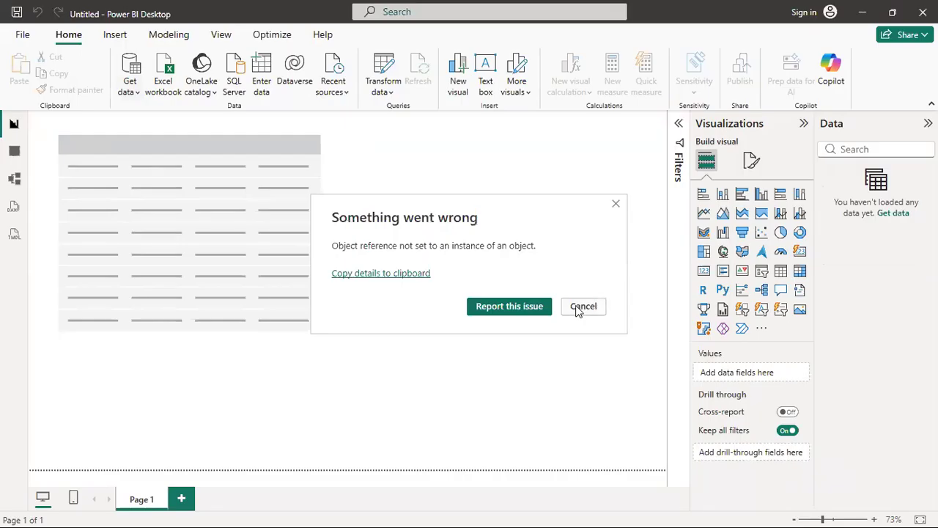
pyautogui.click(582, 305)
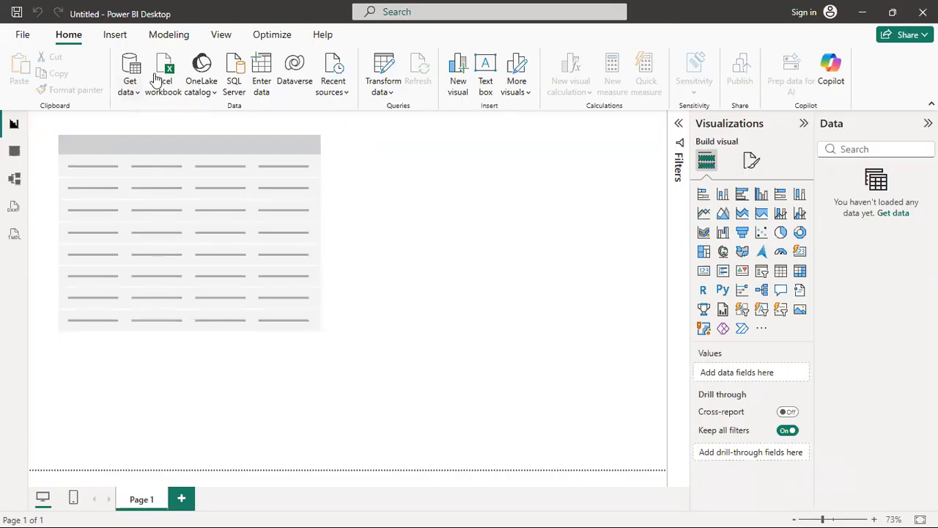
# Import the Orders sheet from the Orders.xlsx workbook and open it in Power Query Editor to transform the data
pyautogui.click(132, 88)
pyautogui.click(157, 136)
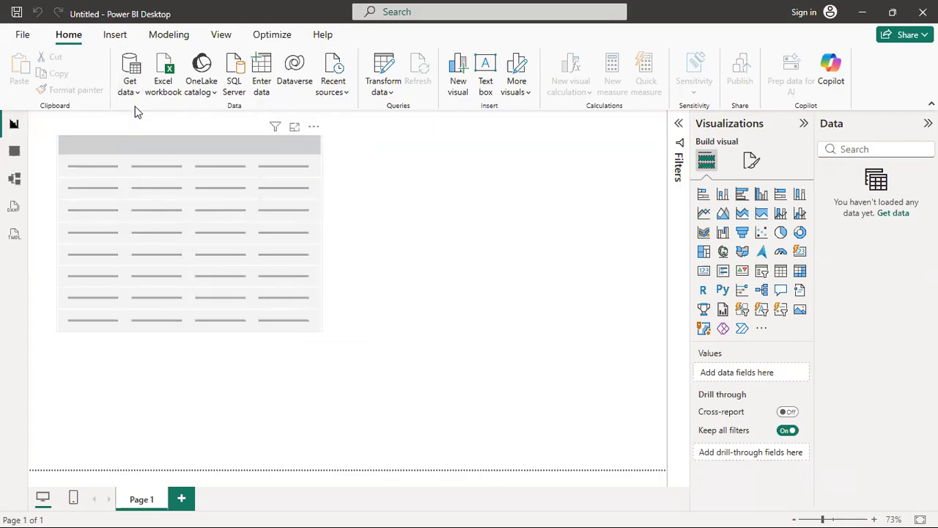
pyautogui.click(157, 125)
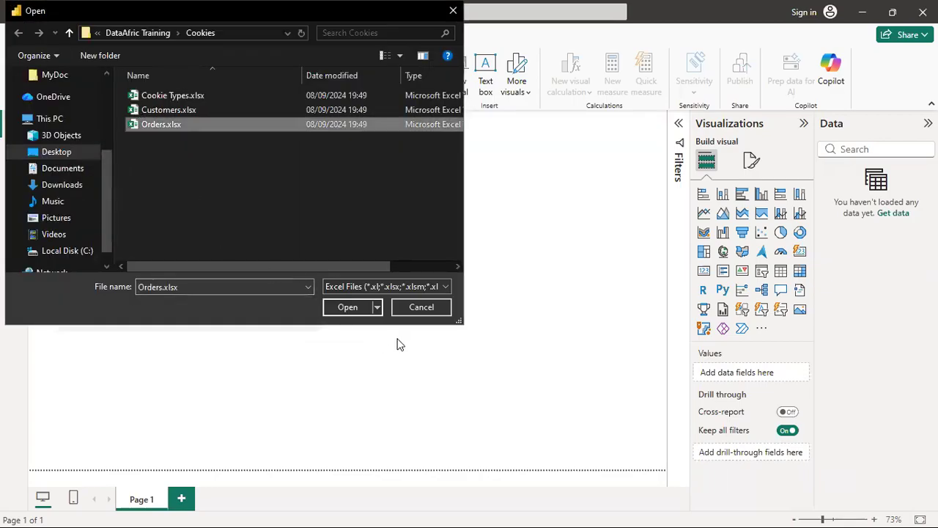
pyautogui.click(348, 306)
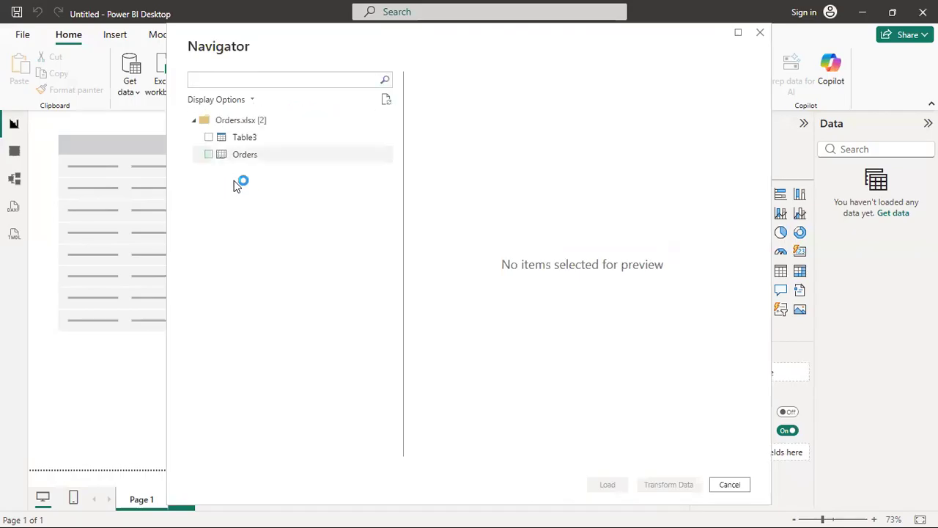
pyautogui.click(234, 181)
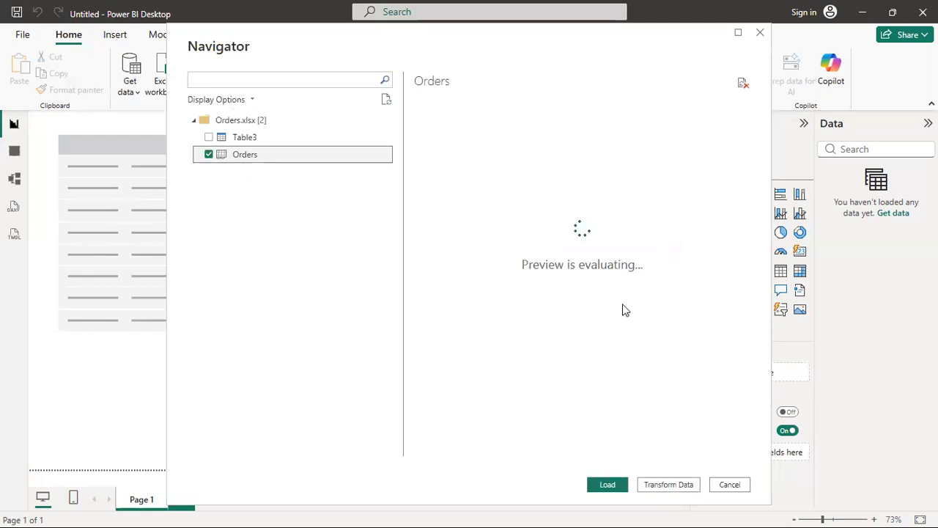
pyautogui.click(654, 486)
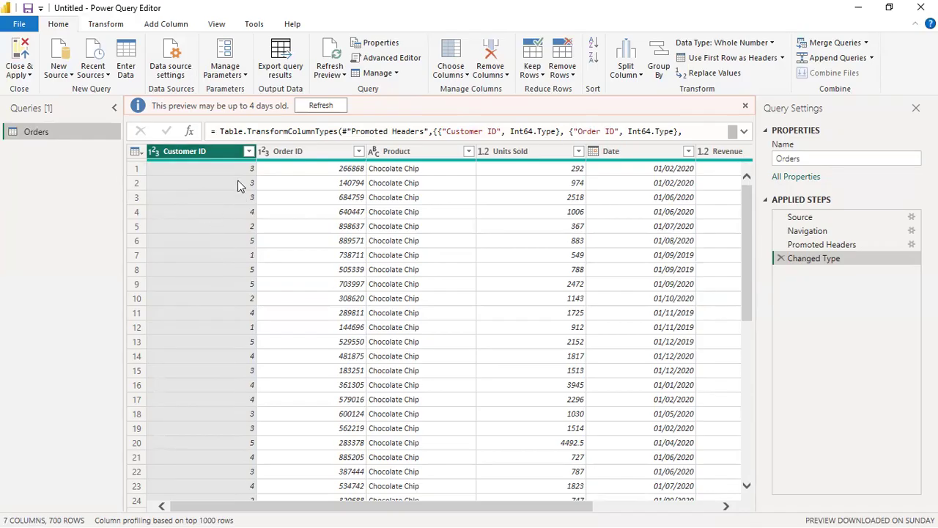
# Examine the rows of the Orders query and the data types available for the Customer ID column
pyautogui.scroll(-17, 211, 362)
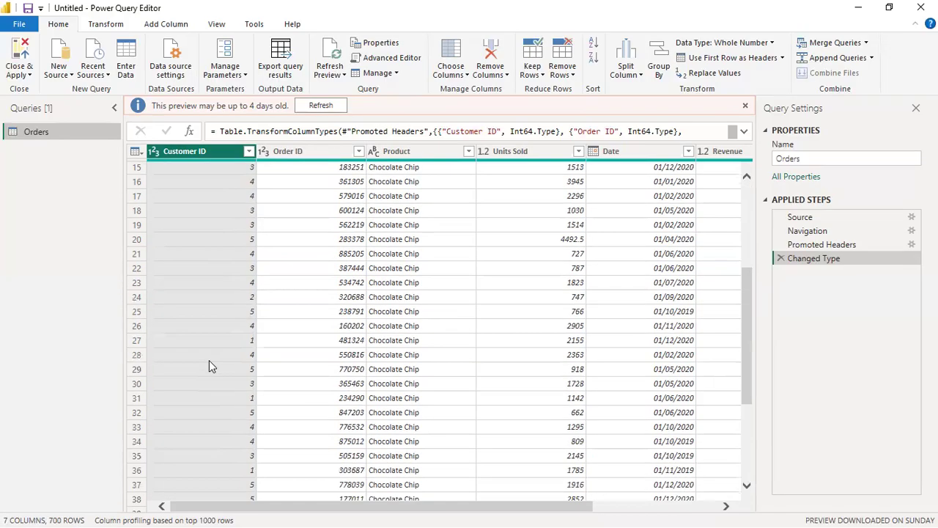
pyautogui.scroll(-20, 224, 333)
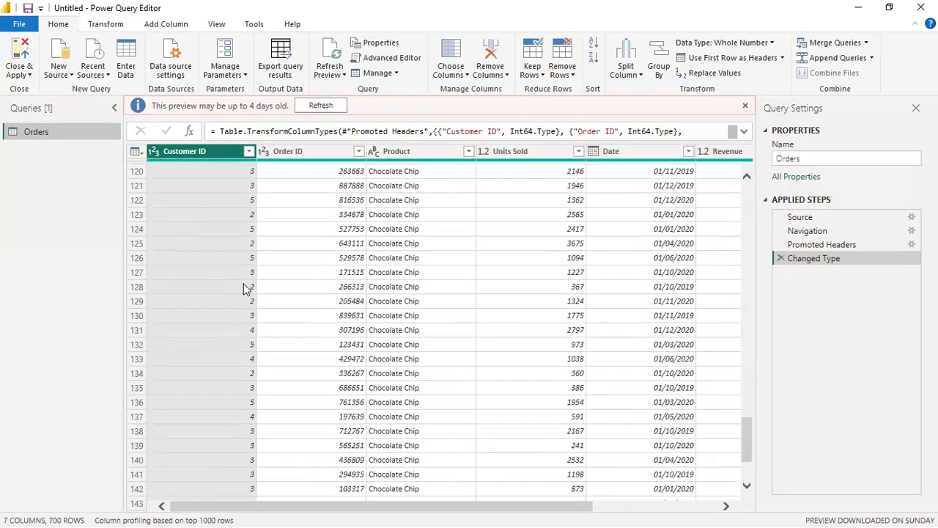
pyautogui.scroll(20, 218, 290)
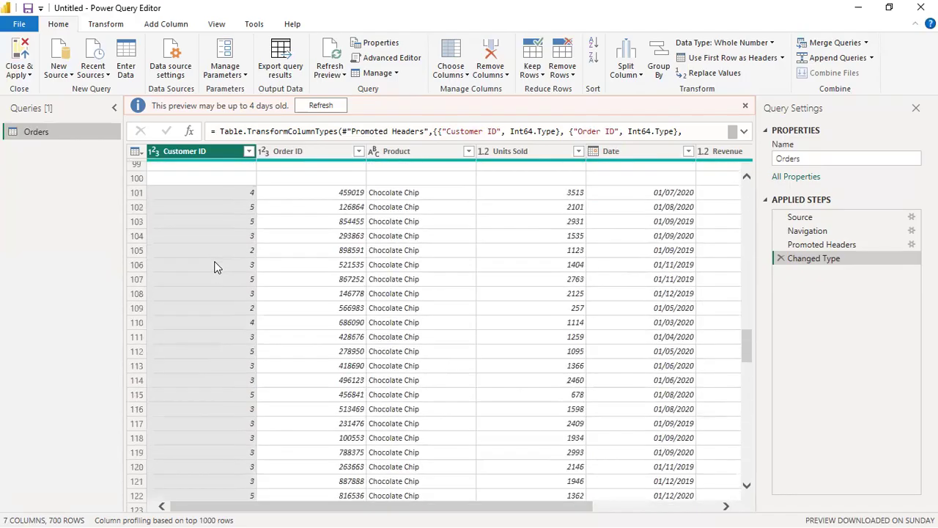
pyautogui.scroll(6, 206, 209)
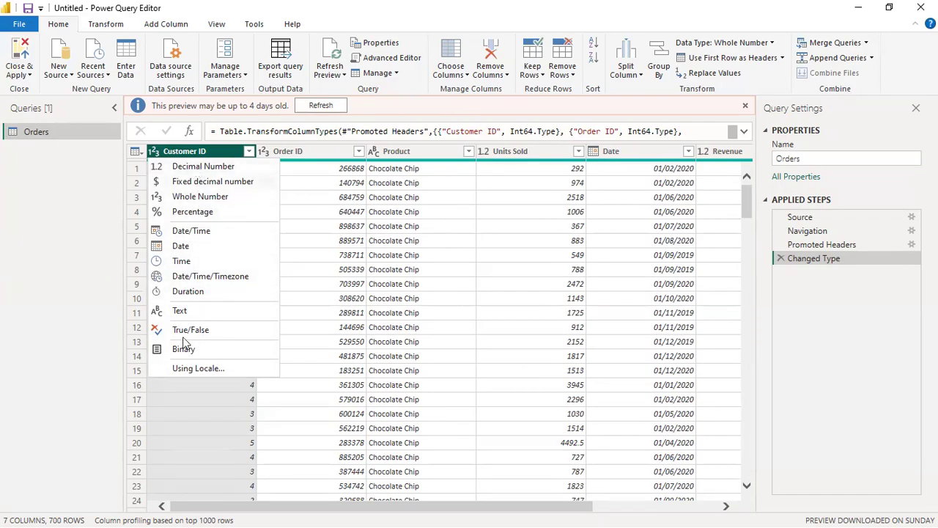
pyautogui.click(210, 433)
pyautogui.scroll(1, 235, 352)
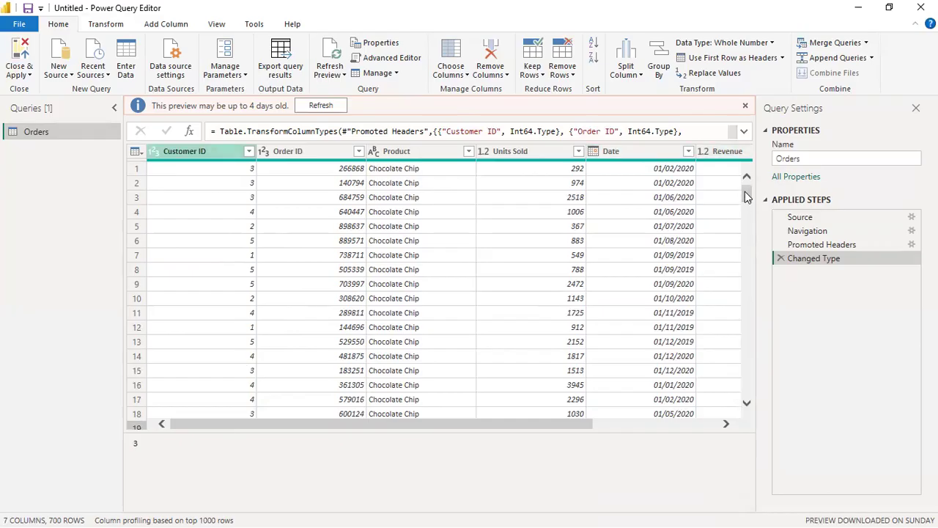
# Change the Customer ID column's data type to Decimal Number, replacing the current conversion
pyautogui.click(154, 151)
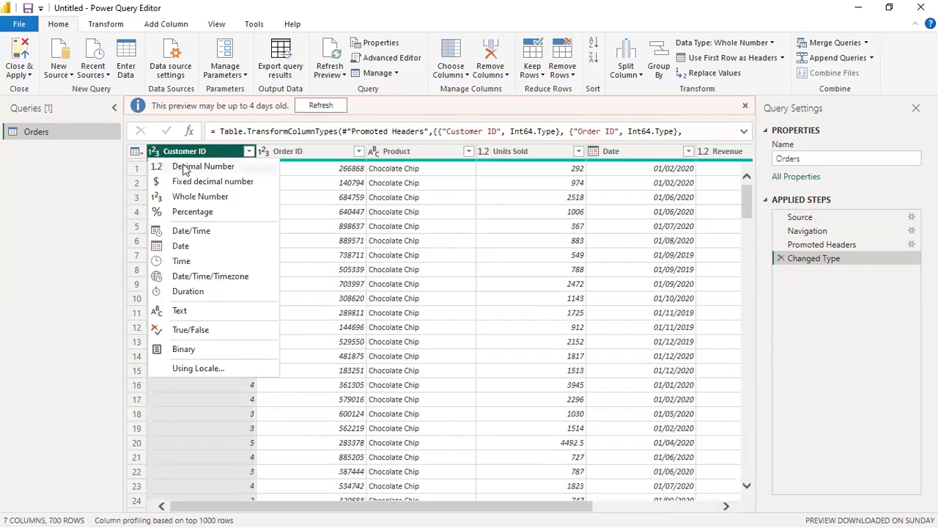
pyautogui.click(185, 167)
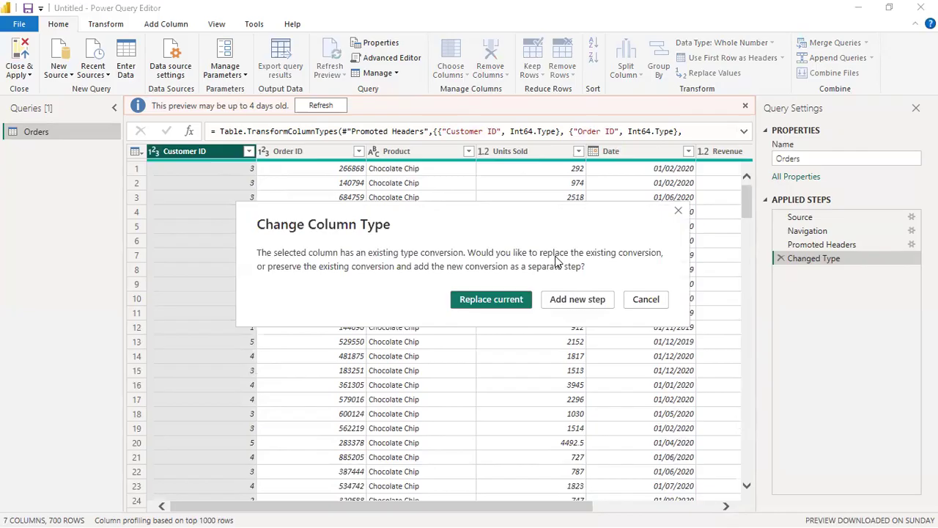
pyautogui.click(491, 300)
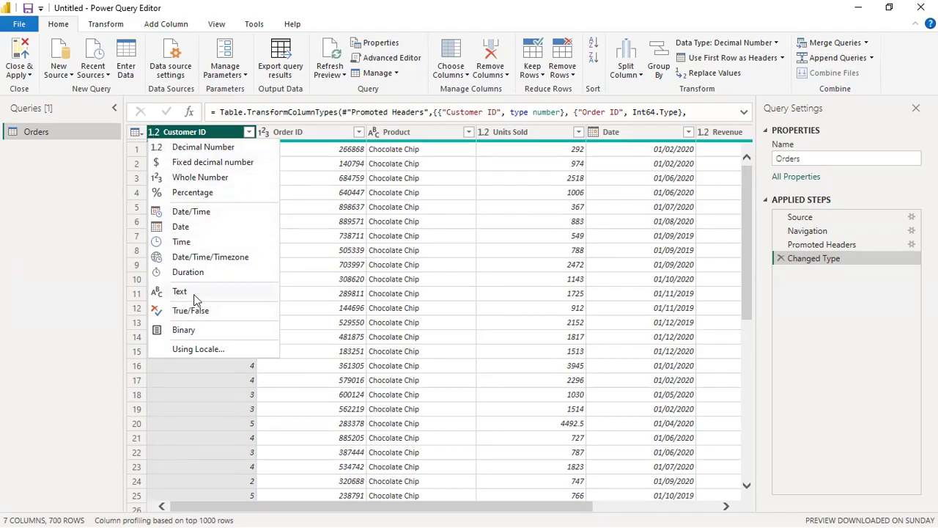
# Review the data type options for Customer ID again and look through the values in that column
pyautogui.click(202, 381)
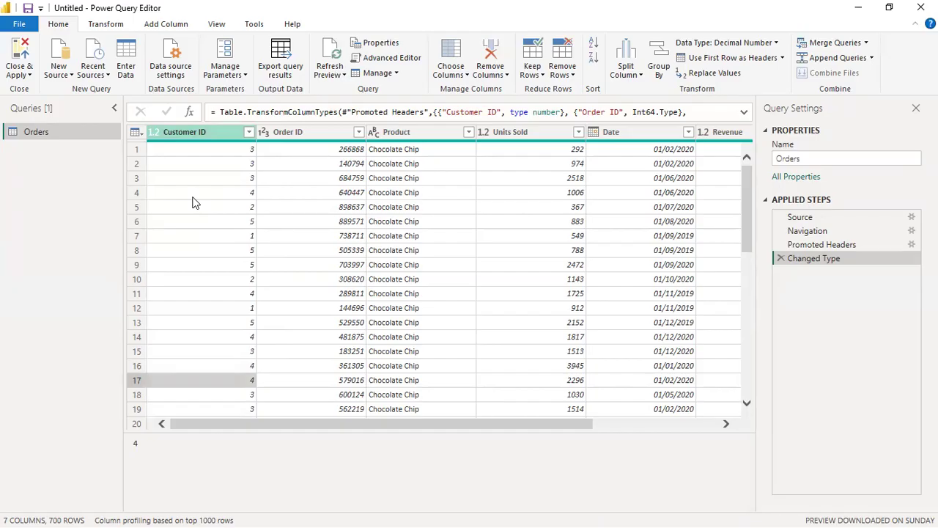
pyautogui.click(154, 132)
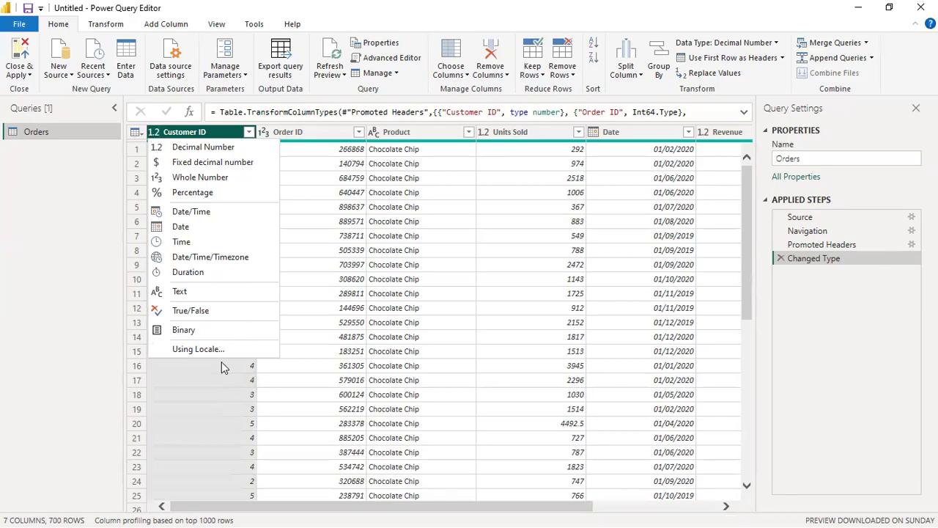
pyautogui.scroll(-5, 288, 256)
pyautogui.scroll(5, 233, 195)
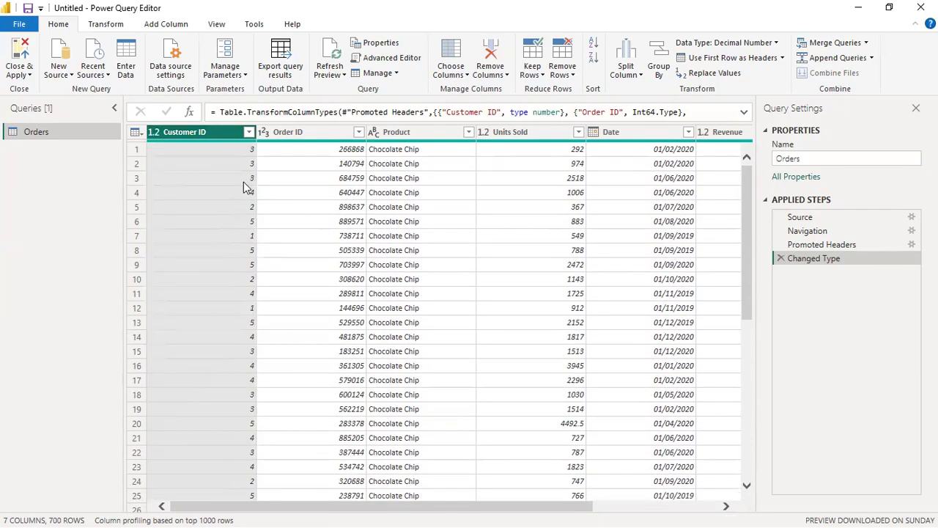
pyautogui.scroll(-6, 217, 205)
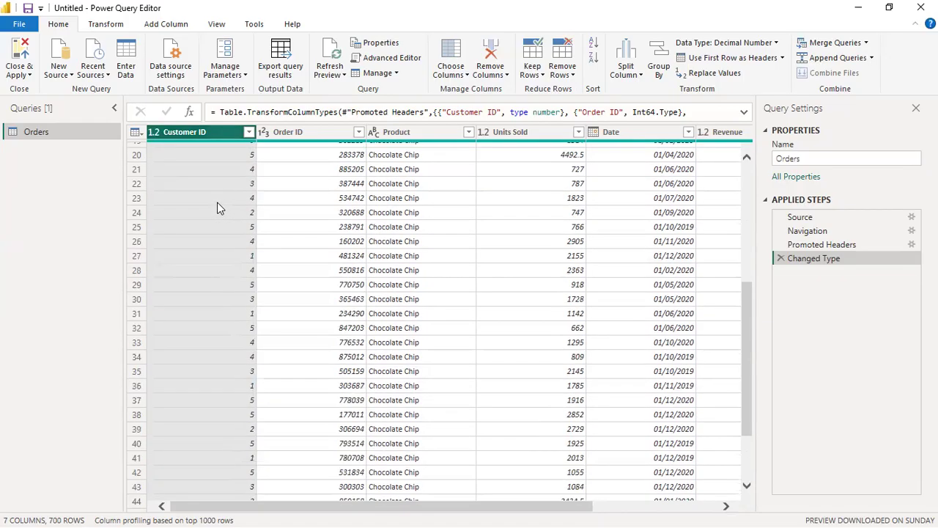
pyautogui.scroll(-15, 218, 205)
pyautogui.scroll(12, 219, 186)
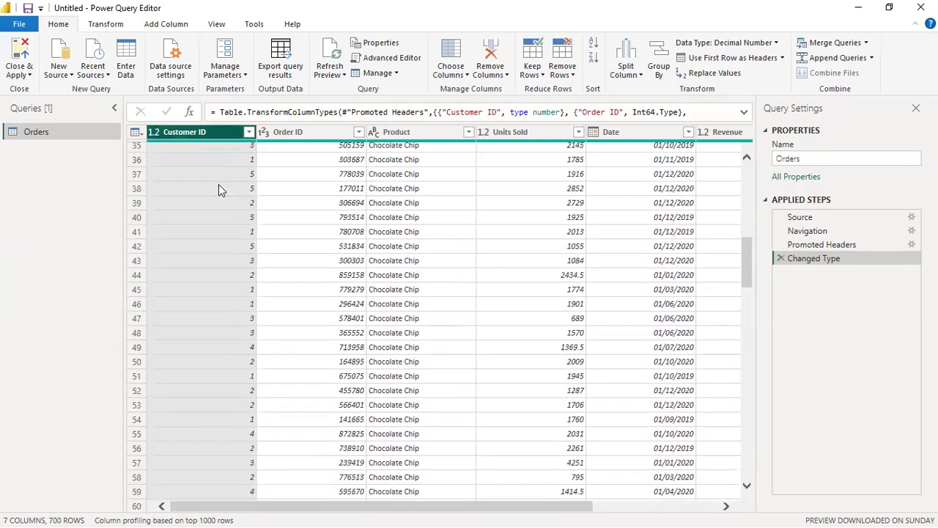
# Set the Customer ID column's data type back to Whole Number, replacing the current conversion
pyautogui.click(154, 132)
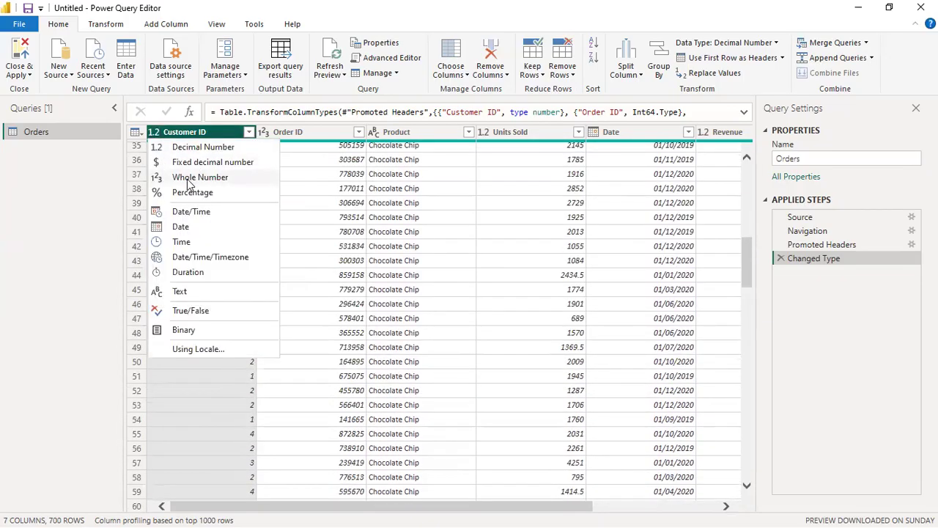
pyautogui.click(187, 179)
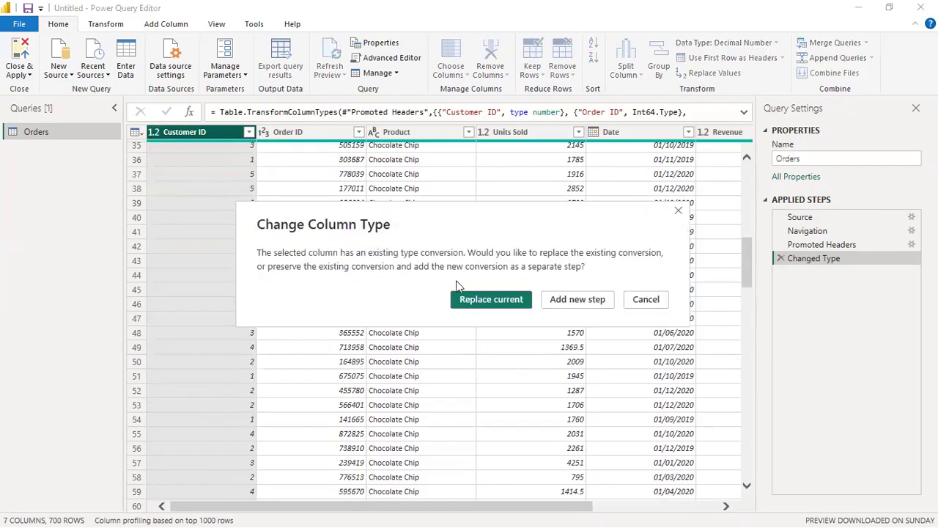
pyautogui.click(489, 300)
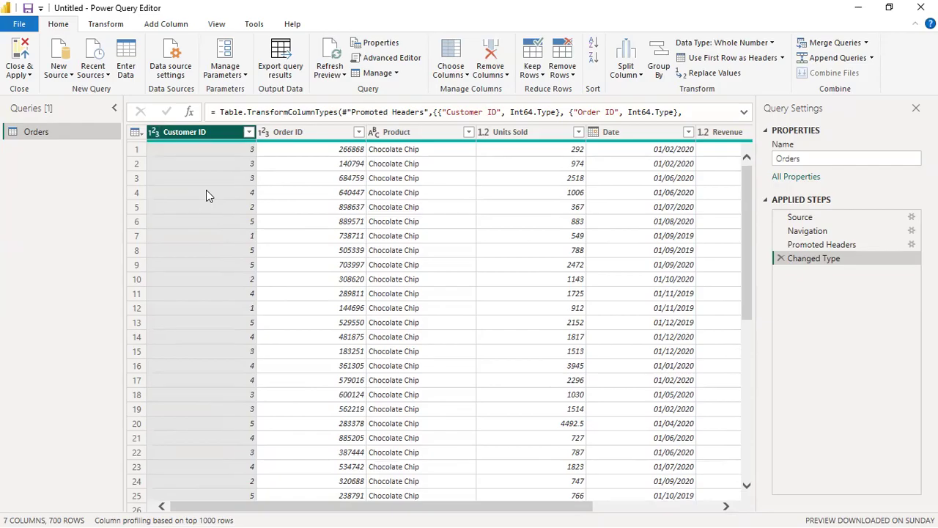
# Rename the Customer ID column of the Orders query as Customer_id
pyautogui.press('F2')
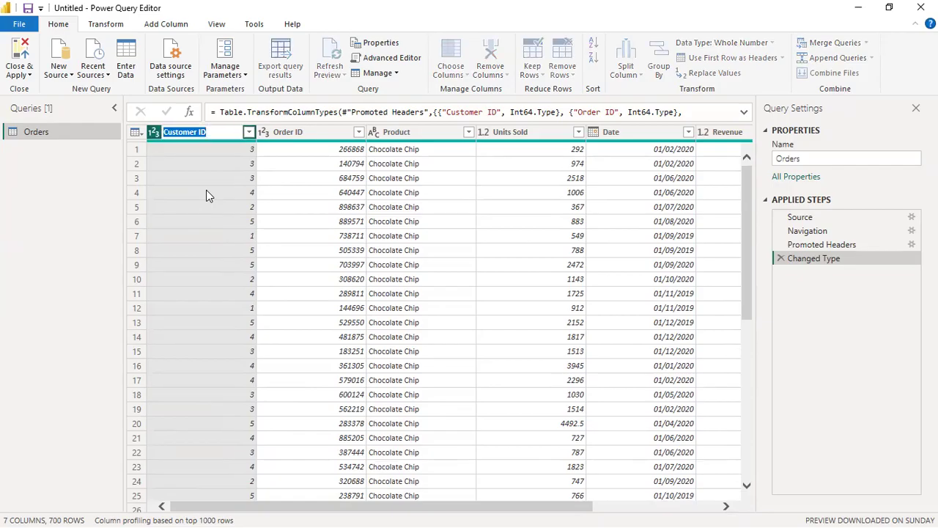
pyautogui.press('End')
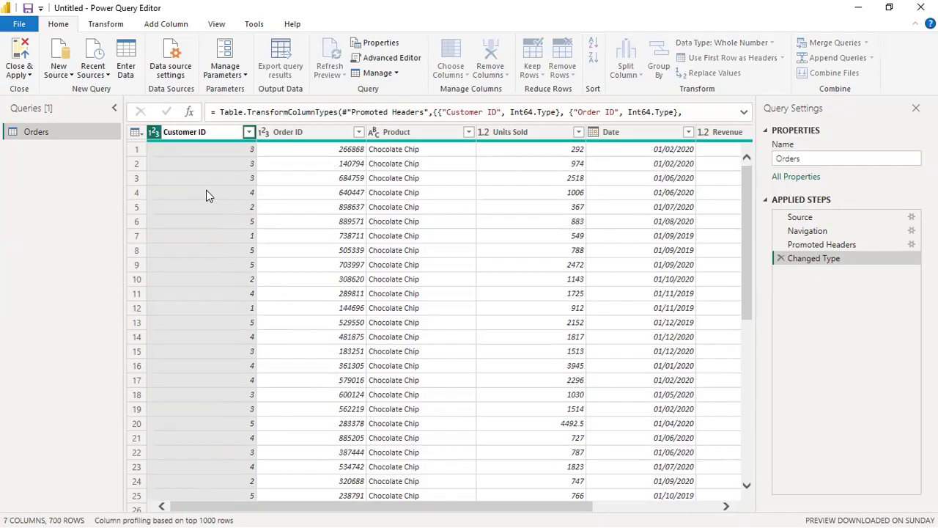
pyautogui.press('BackSpace')
pyautogui.press('BackSpace')
pyautogui.press('BackSpace')
pyautogui.write('_id')
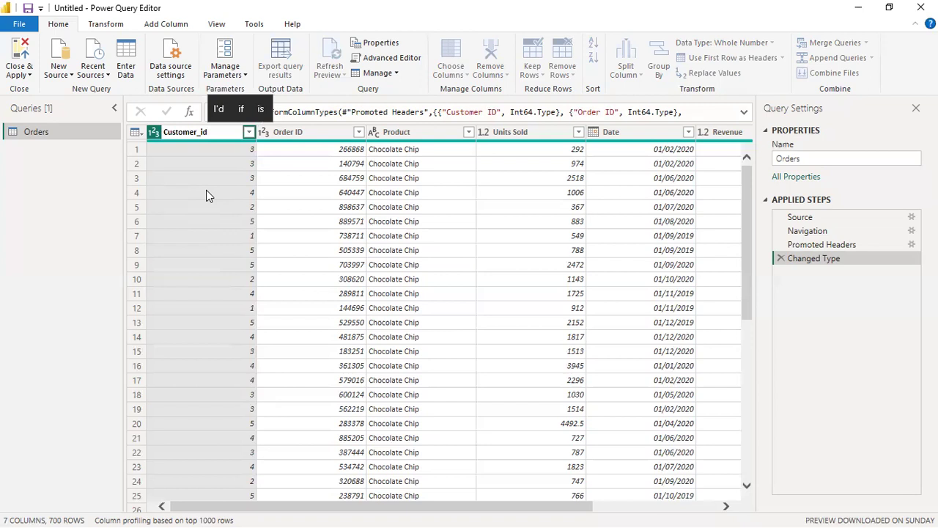
pyautogui.click(85, 210)
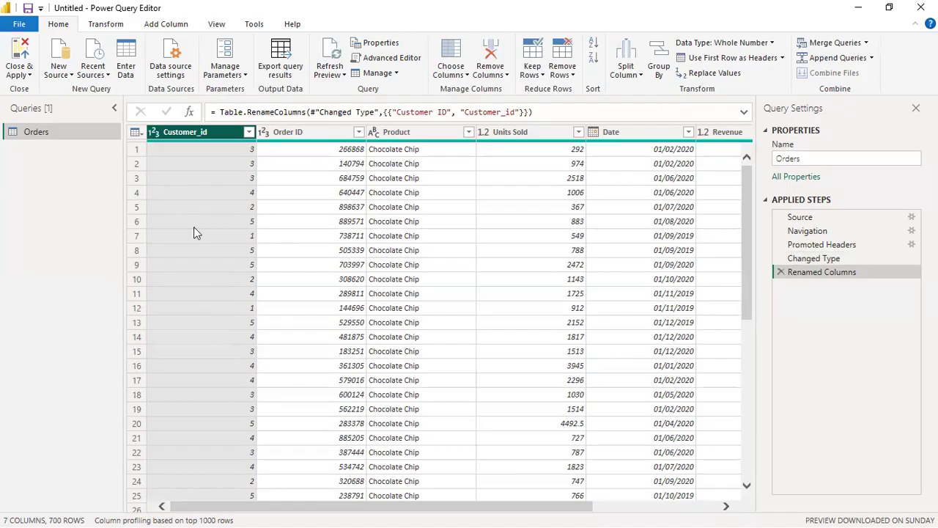
# Look through the Customer_id values and the rows of the Orders query
pyautogui.click(236, 298)
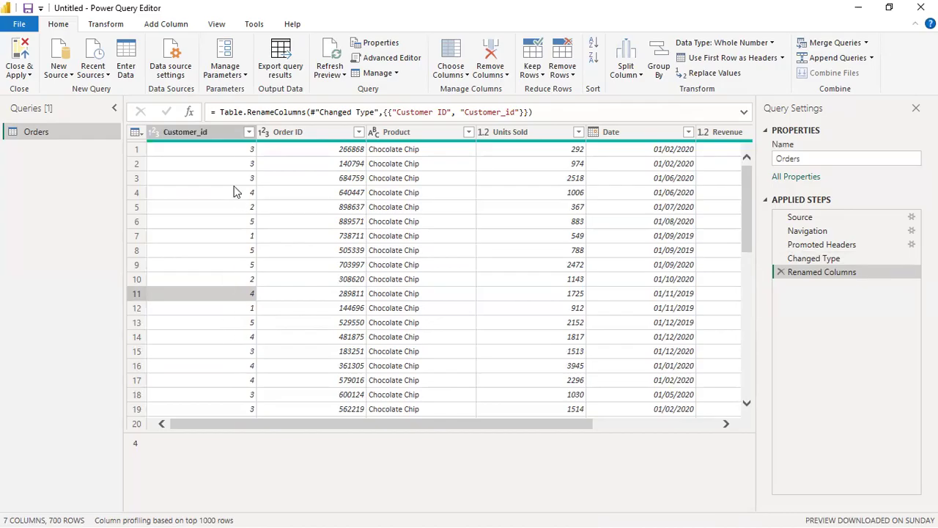
pyautogui.click(209, 133)
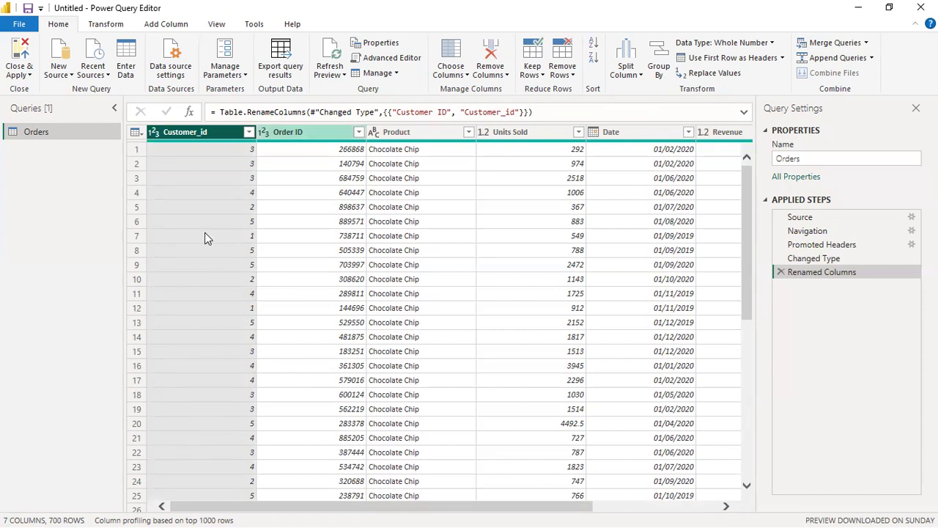
pyautogui.scroll(-3, 319, 285)
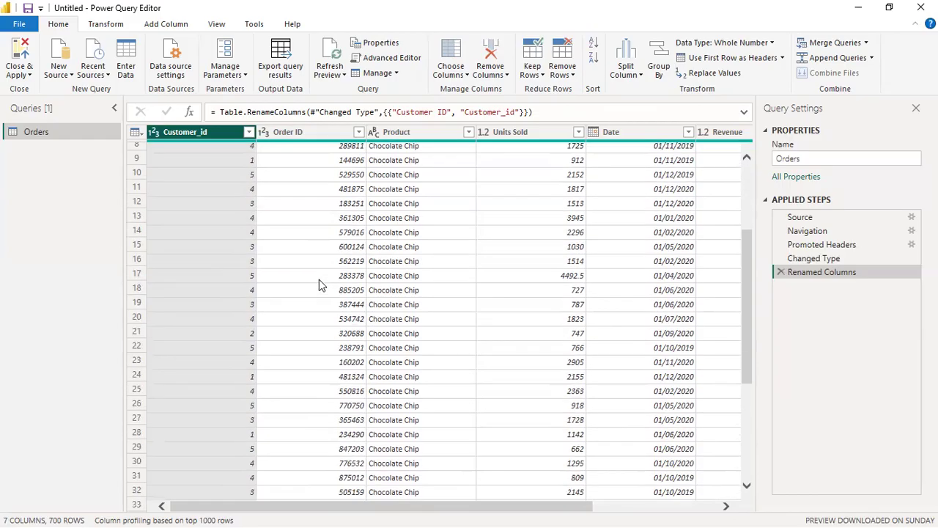
pyautogui.scroll(-12, 319, 282)
pyautogui.scroll(11, 320, 279)
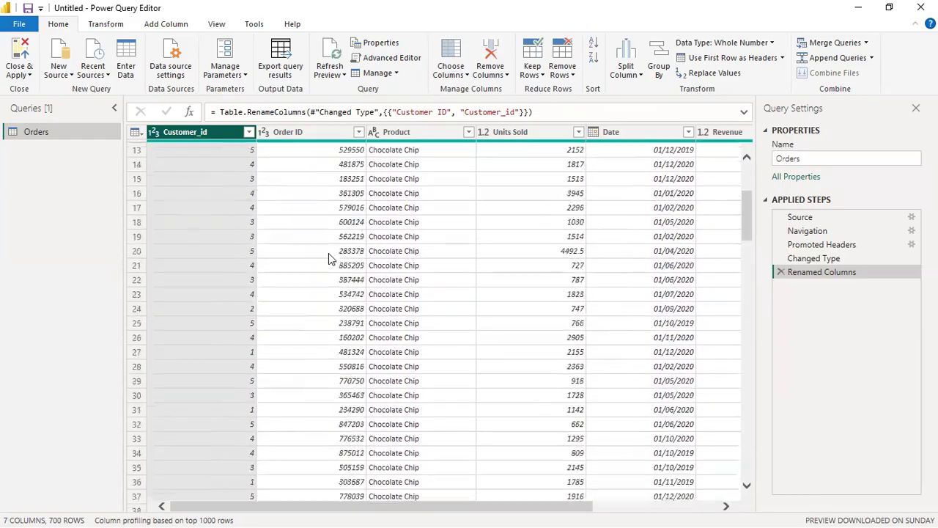
pyautogui.scroll(4, 328, 258)
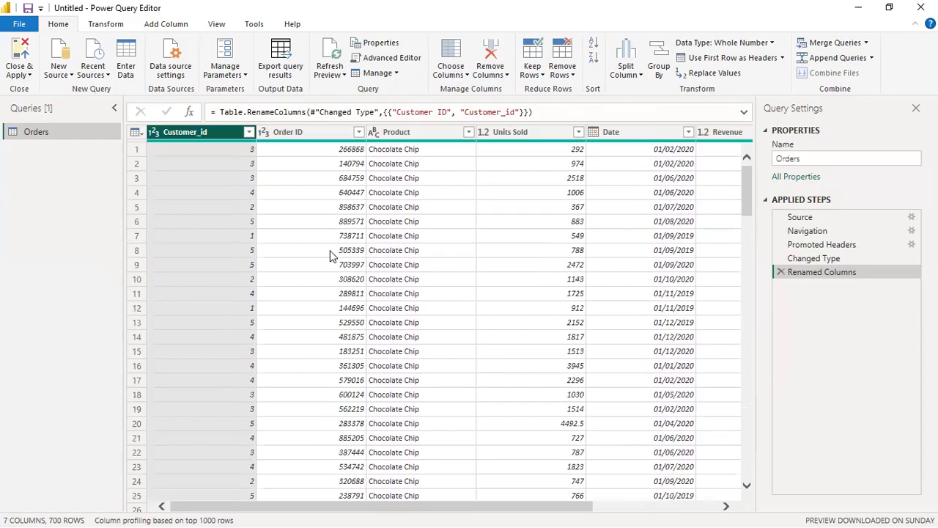
pyautogui.scroll(-1, 331, 254)
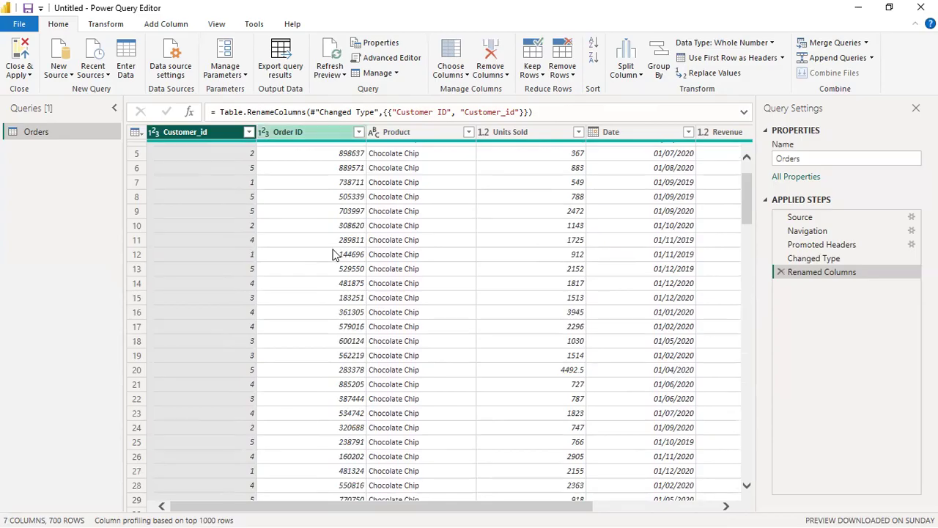
# Review the data types and column commands available for the Order ID column
pyautogui.click(264, 133)
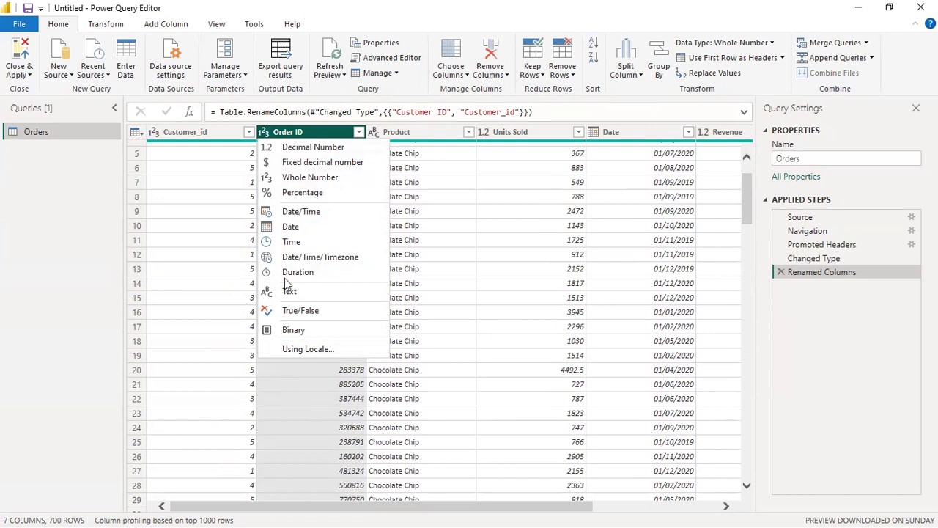
pyautogui.click(296, 138)
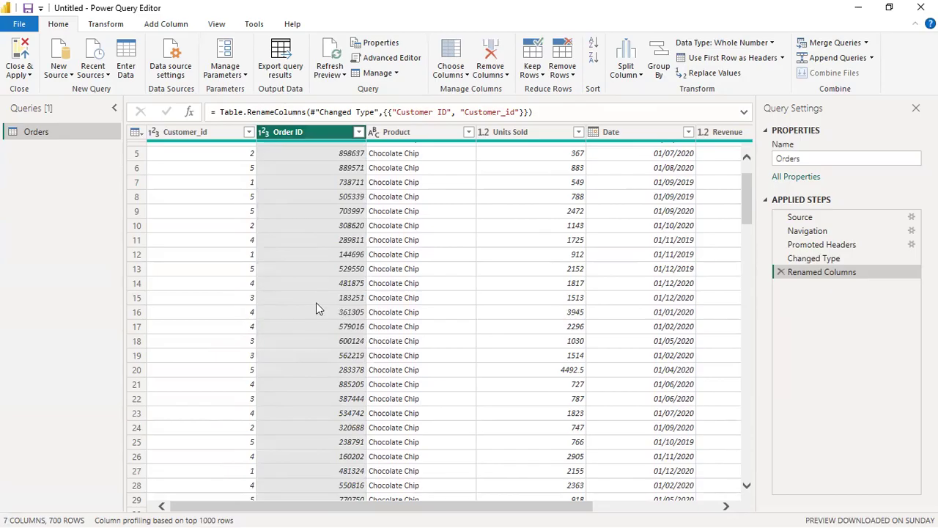
pyautogui.rightClick(304, 132)
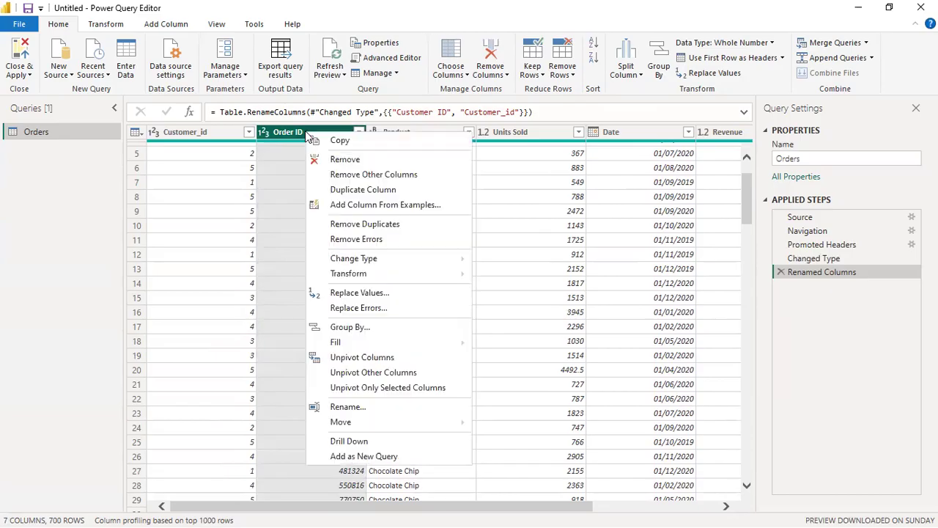
pyautogui.click(280, 245)
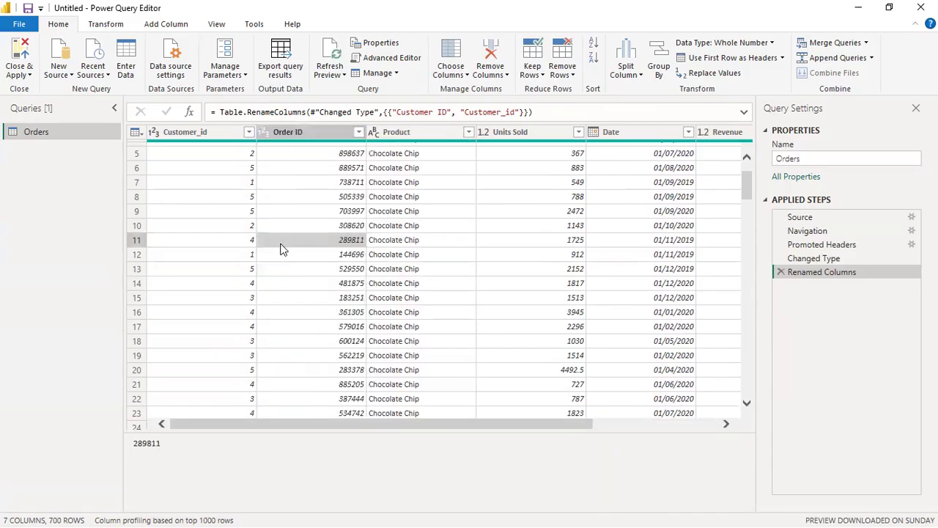
# Rename the Order ID column as Order_id to match the naming of the customer column
pyautogui.click(280, 246)
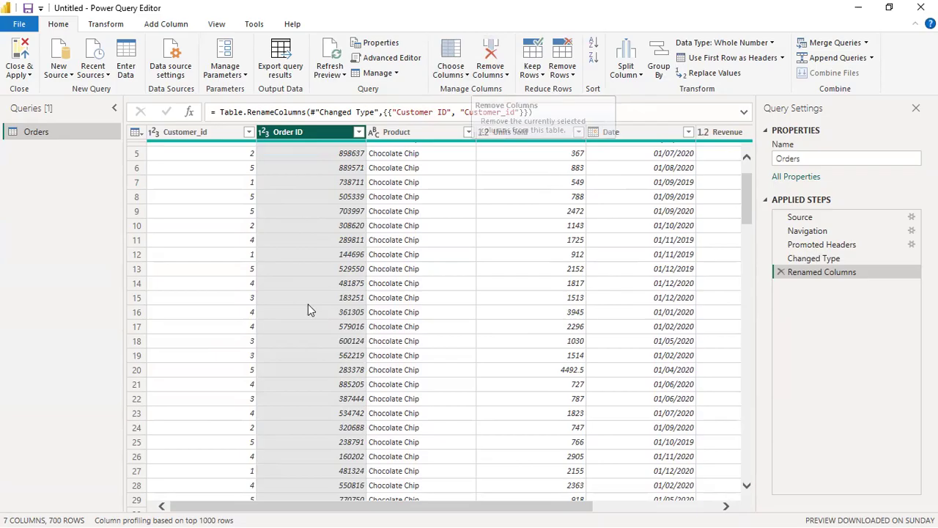
pyautogui.press('F2')
pyautogui.press('Return')
pyautogui.hotkey('ctrl', 'shift', 'Left')
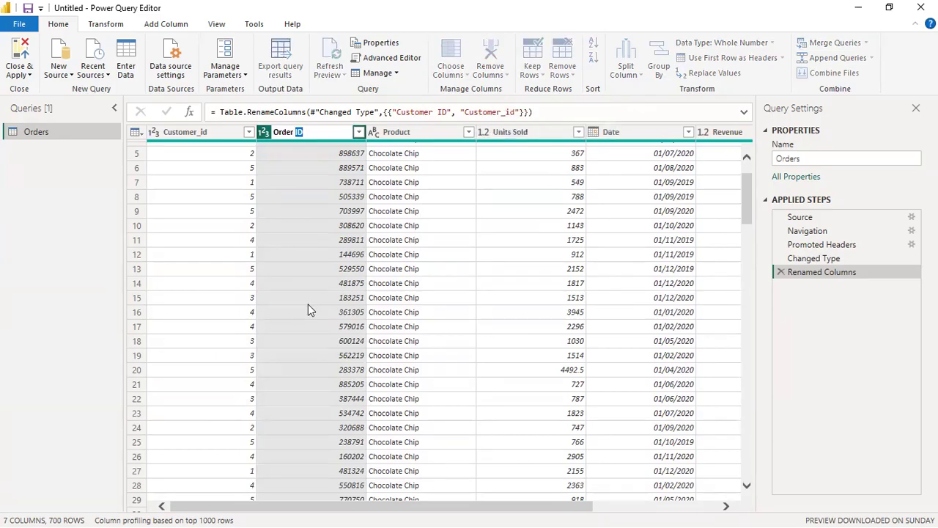
pyautogui.press('BackSpace')
pyautogui.write('_id')
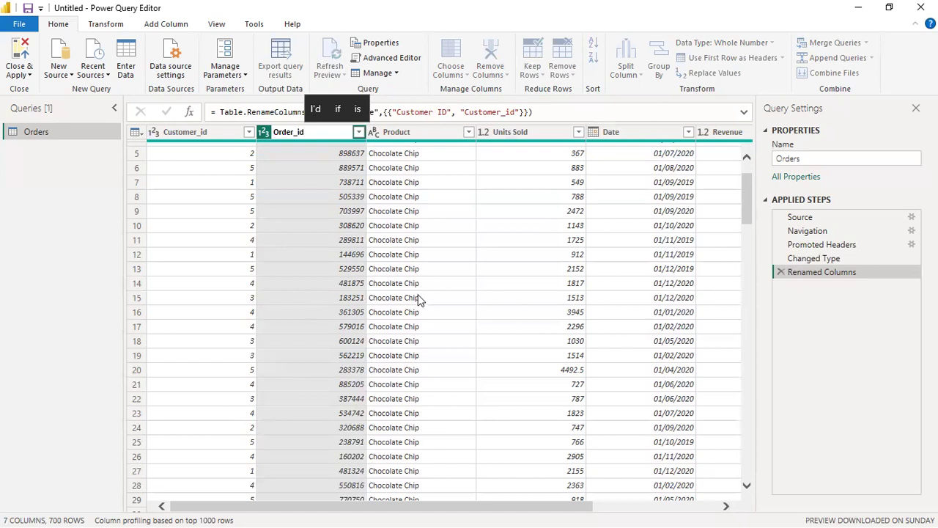
pyautogui.press('Return')
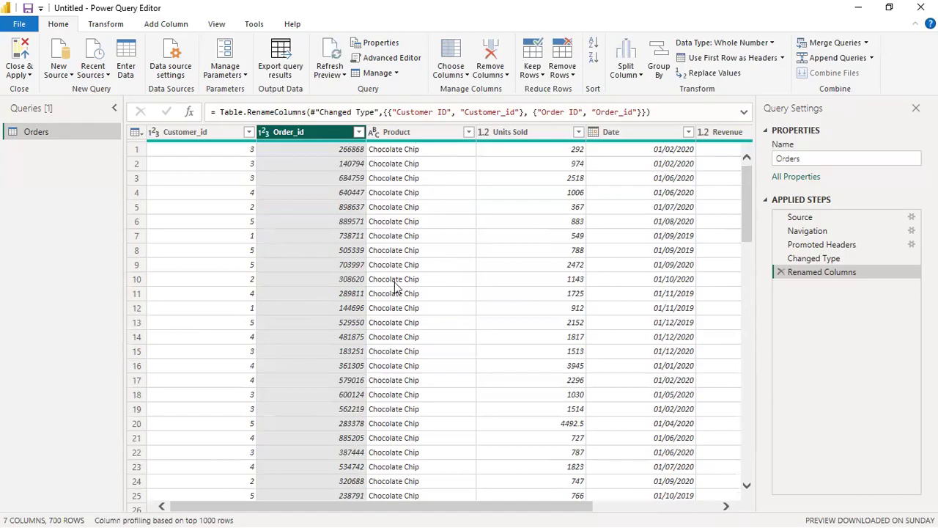
pyautogui.scroll(-7, 414, 311)
pyautogui.scroll(7, 433, 249)
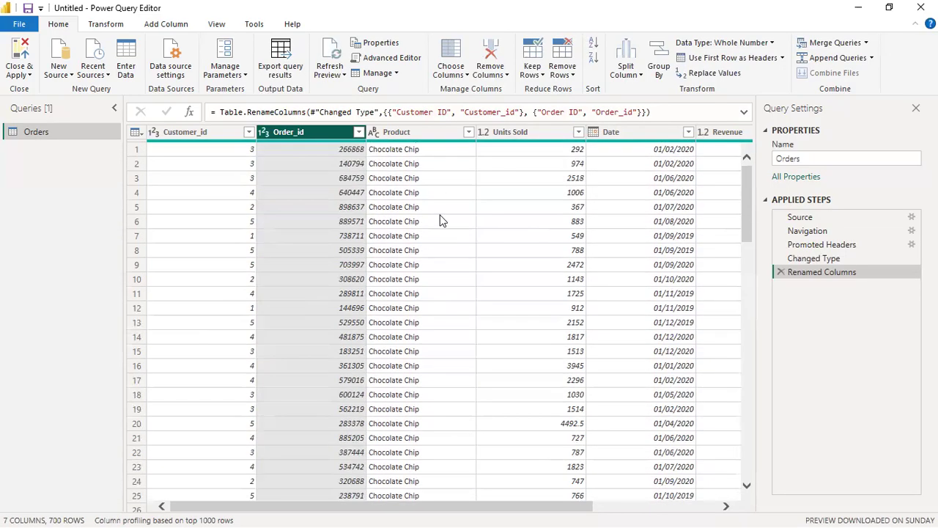